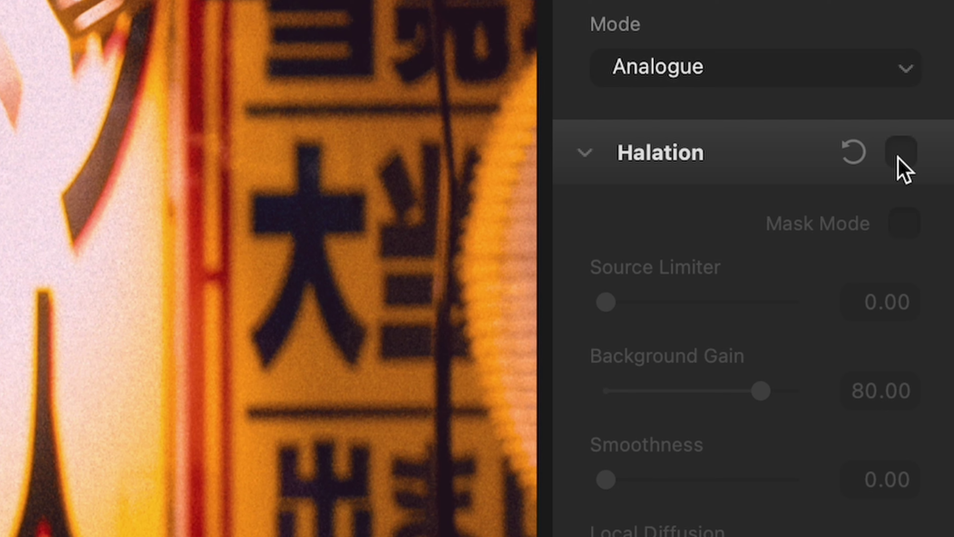
# - Toggle Halation on and off to compare, leaving the glow off
pyautogui.click(899, 158)
pyautogui.click(898, 159)
pyautogui.click(899, 159)
pyautogui.click(898, 157)
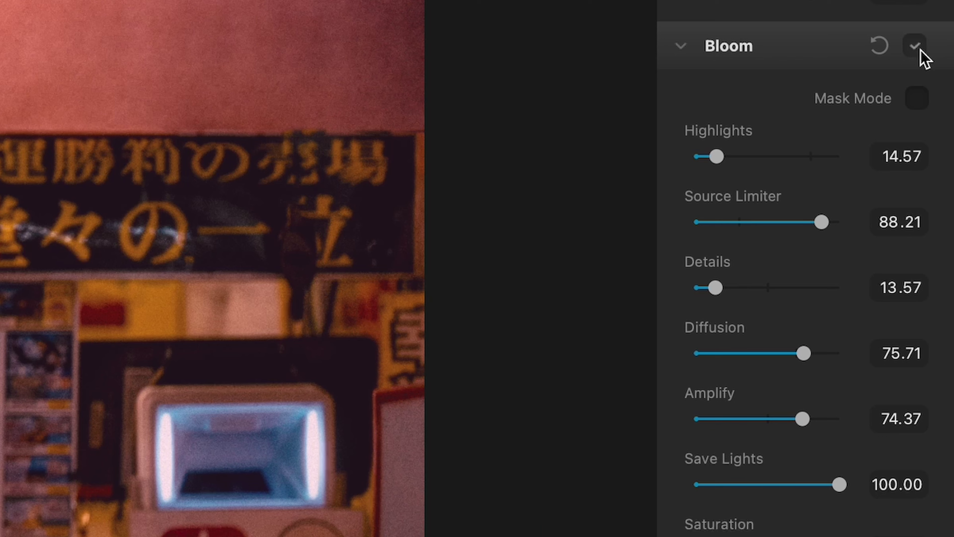
# - Toggle Bloom off and on twice to compare its effect, ending with it on
pyautogui.click(918, 50)
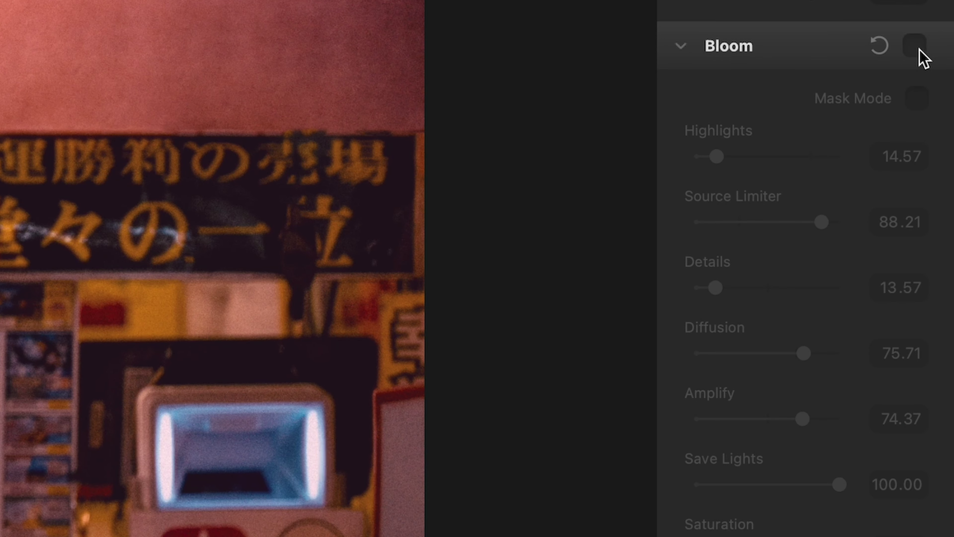
pyautogui.click(915, 45)
pyautogui.click(916, 46)
pyautogui.click(916, 46)
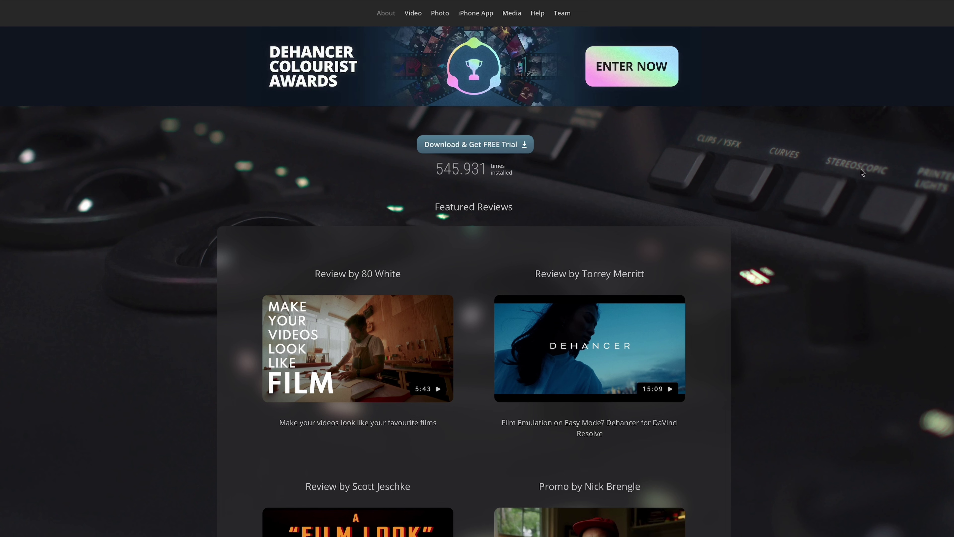
pyautogui.moveTo(438, 167); pyautogui.dragTo(482, 170)
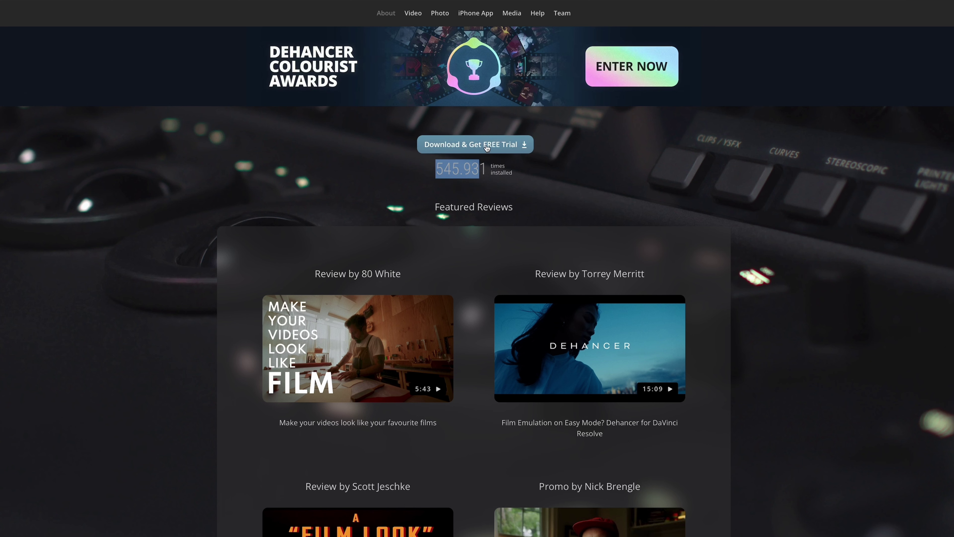
pyautogui.click(489, 147)
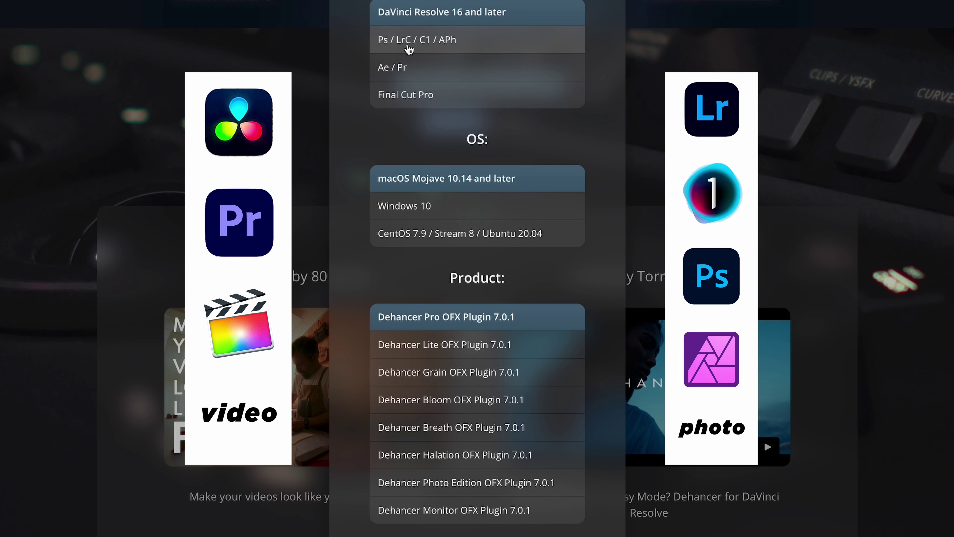
pyautogui.click(477, 45)
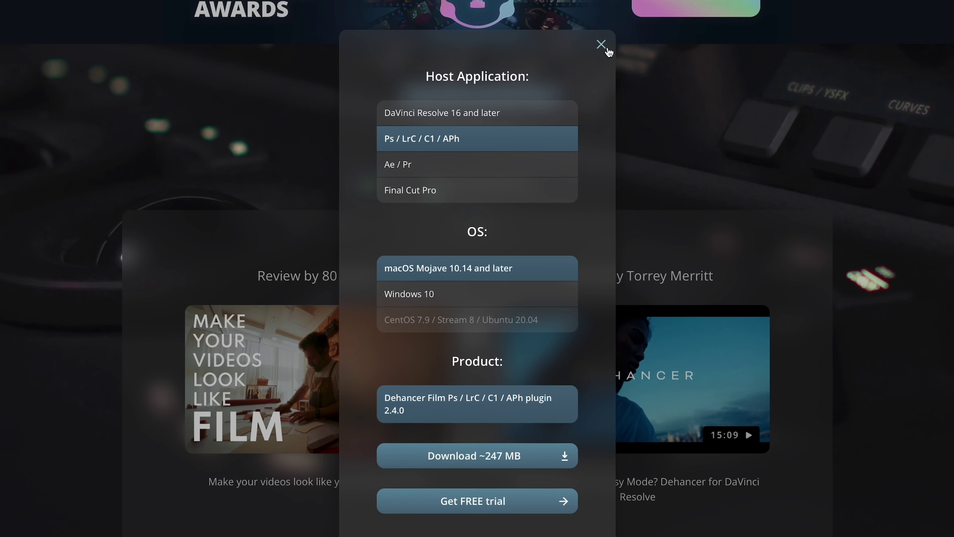
pyautogui.click(610, 28)
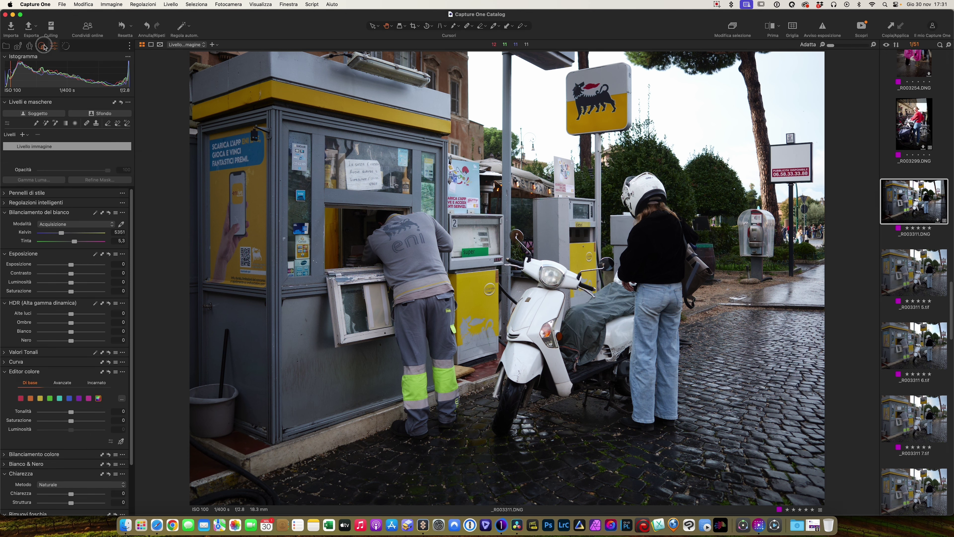
# - Set the base characteristics curve to Risposta Lineare
pyautogui.click(42, 46)
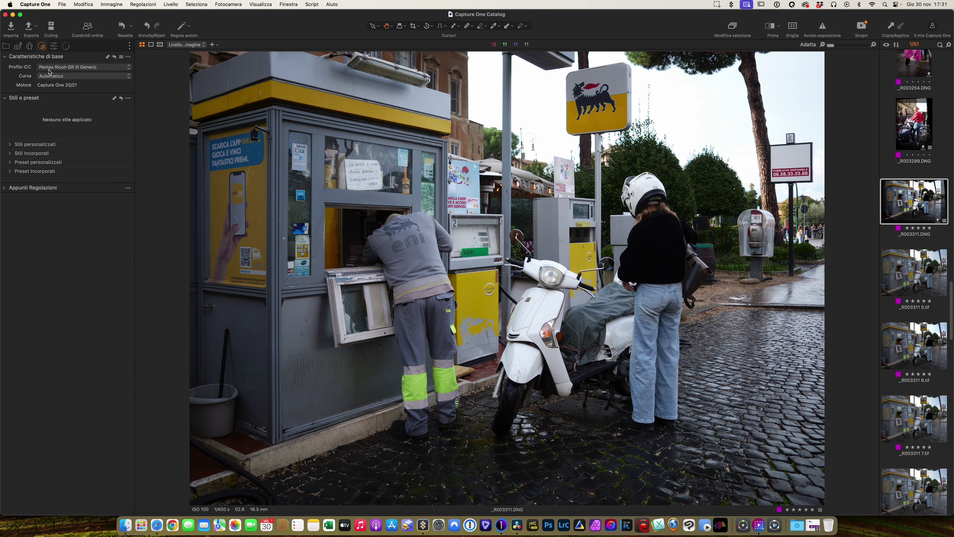
pyautogui.click(65, 77)
pyautogui.click(86, 107)
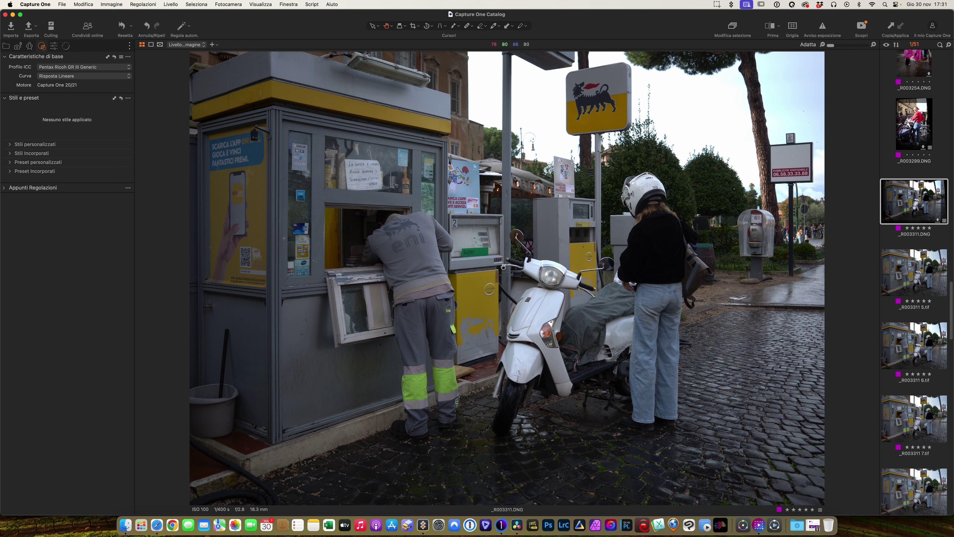
# - Set Contrasto to -6 and Alte luci to -54, checking before and after
pyautogui.click(54, 46)
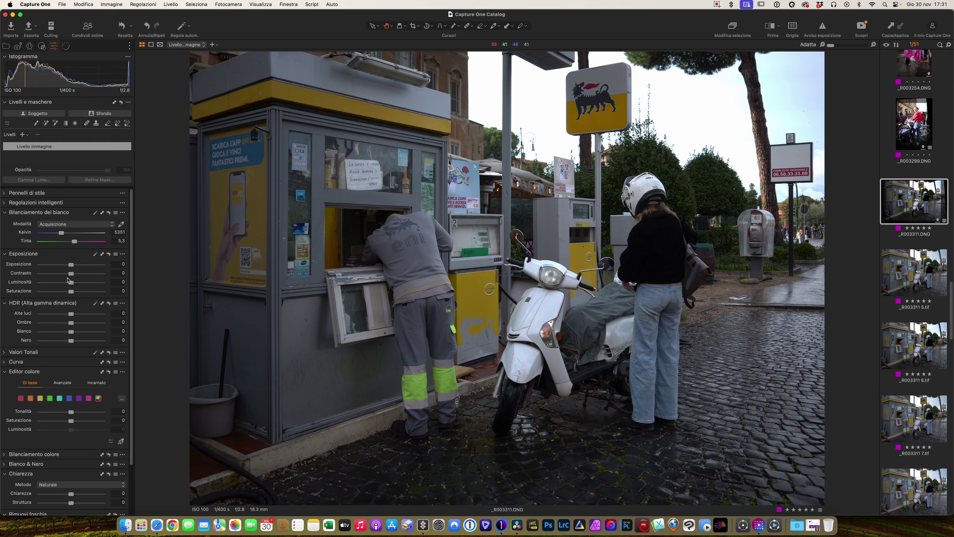
pyautogui.moveTo(71, 275); pyautogui.dragTo(68, 276)
pyautogui.moveTo(71, 314)
pyautogui.mouseDown()
pyautogui.moveTo(52, 314)
pyautogui.moveTo(77, 322)
pyautogui.mouseUp()
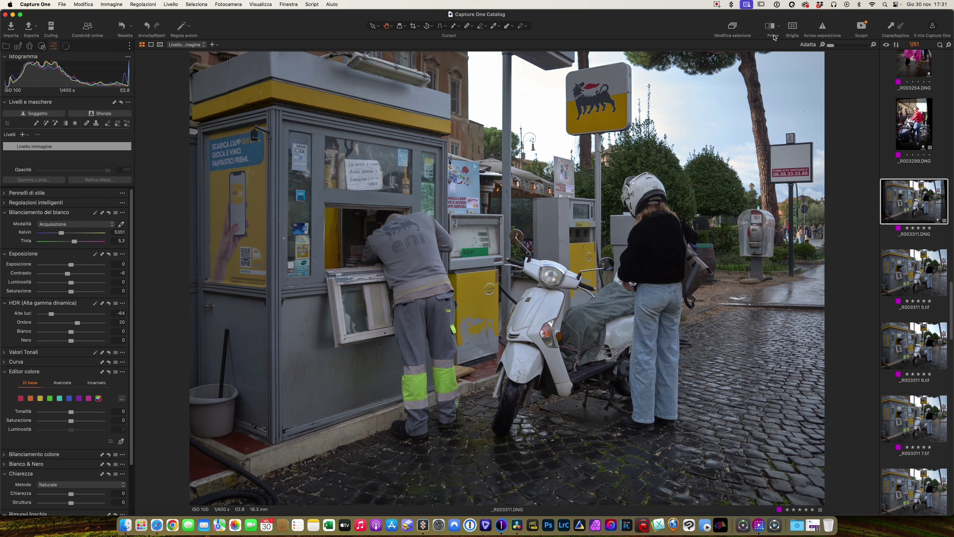
pyautogui.click(770, 26)
pyautogui.click(771, 27)
# - Send a TIFF variant of the gas station photo to the Dehancer plugin
pyautogui.rightClick(912, 199)
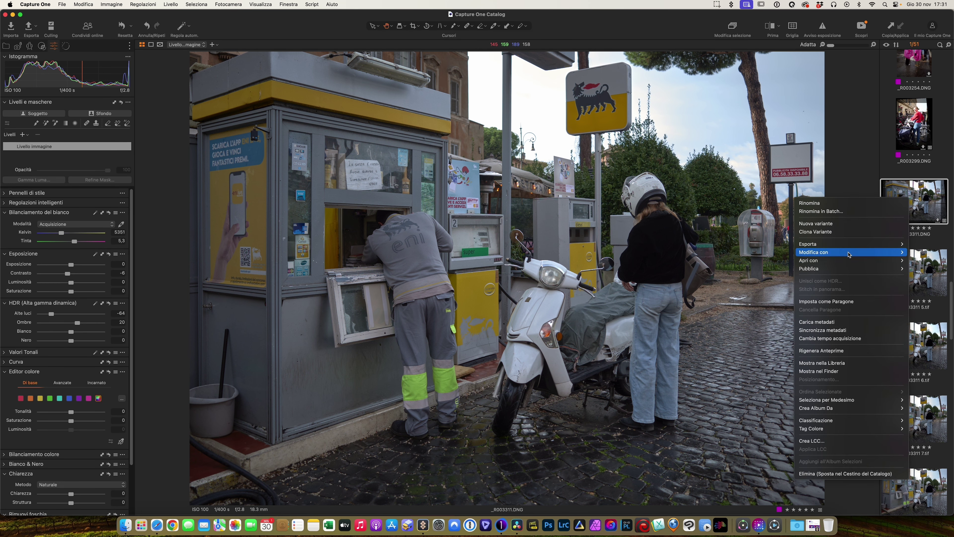
pyautogui.moveTo(814, 252)
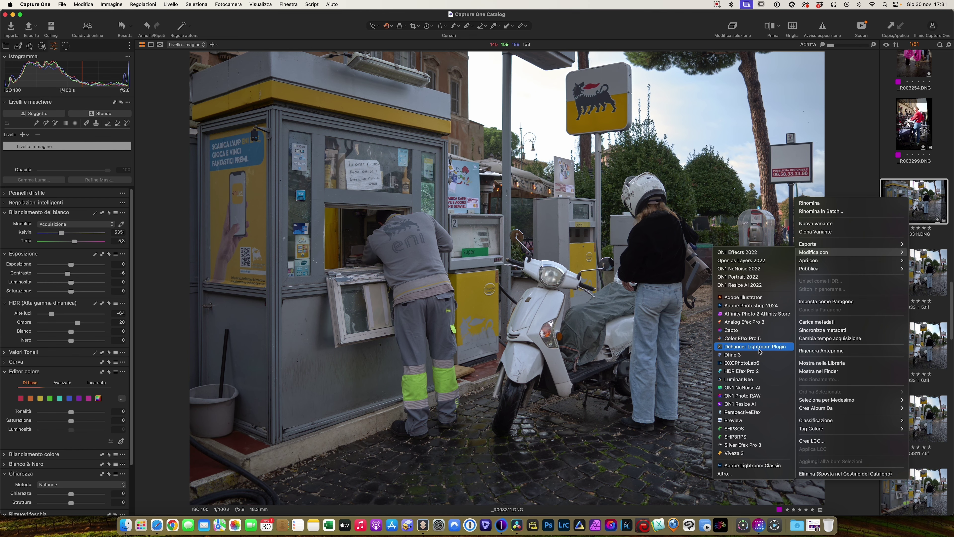
pyautogui.click(759, 346)
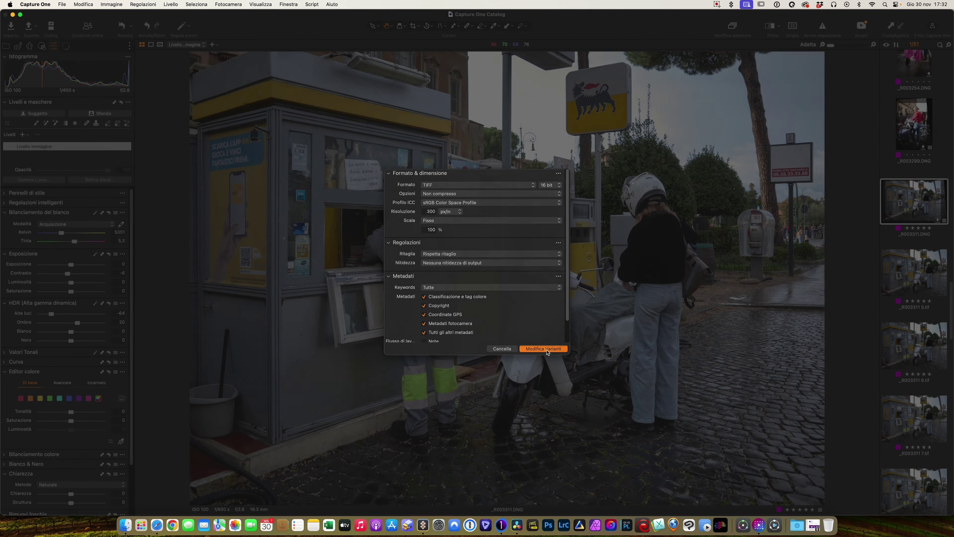
pyautogui.click(547, 349)
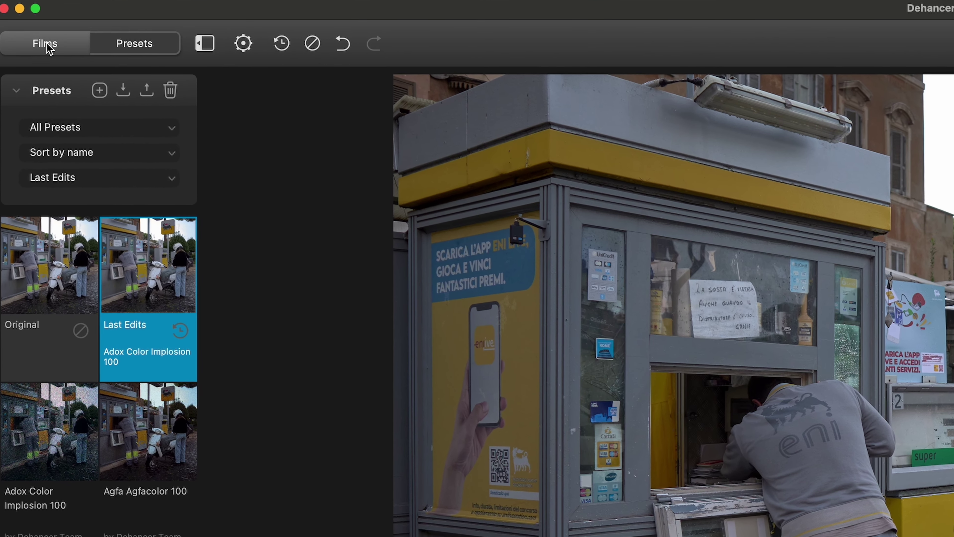
pyautogui.click(41, 41)
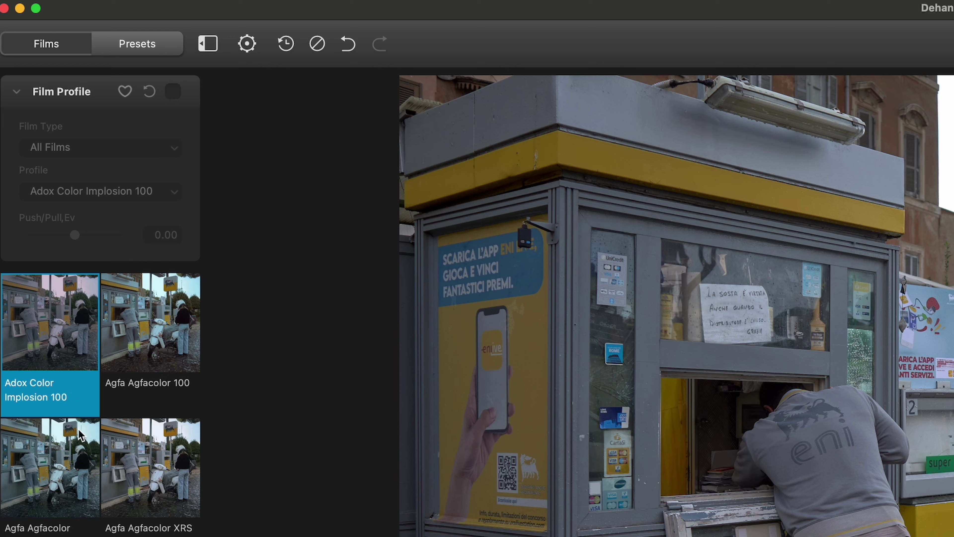
pyautogui.scroll(-5, 76, 417)
pyautogui.scroll(-5, 101, 399)
pyautogui.scroll(-3, 100, 399)
pyautogui.scroll(-3, 101, 399)
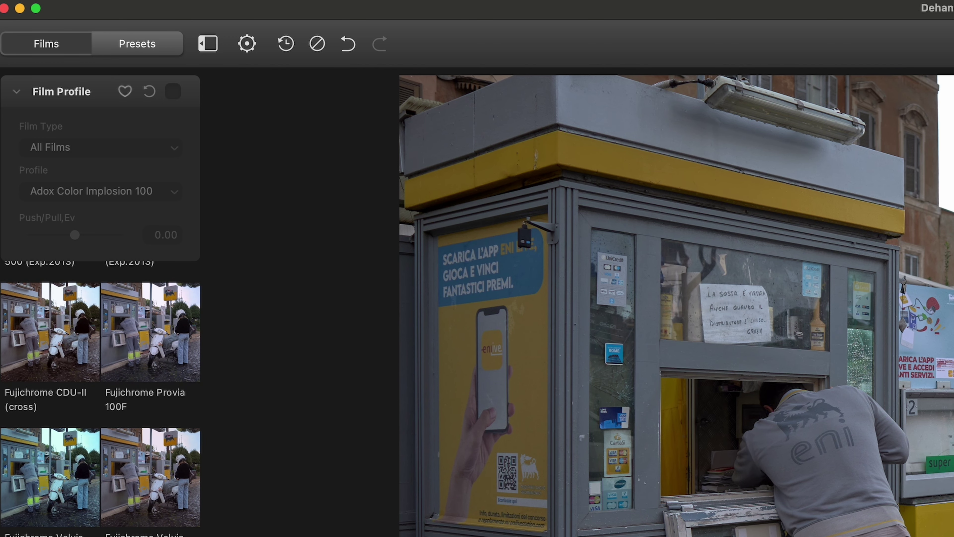
pyautogui.scroll(10, 101, 376)
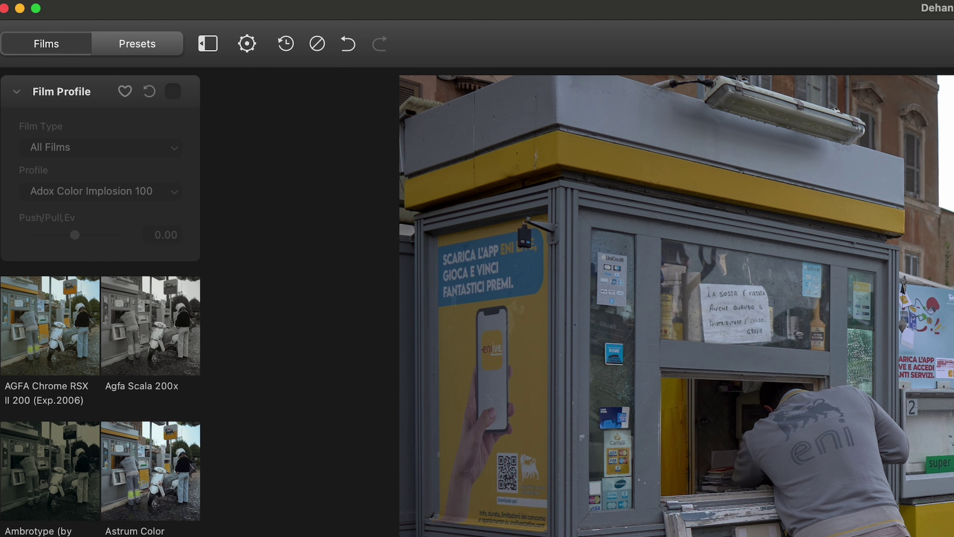
pyautogui.click(152, 49)
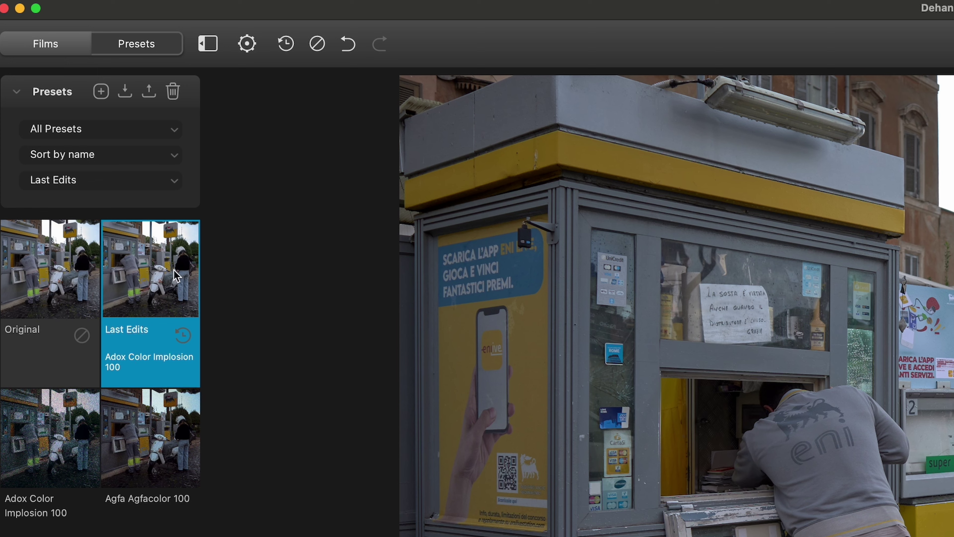
pyautogui.click(50, 45)
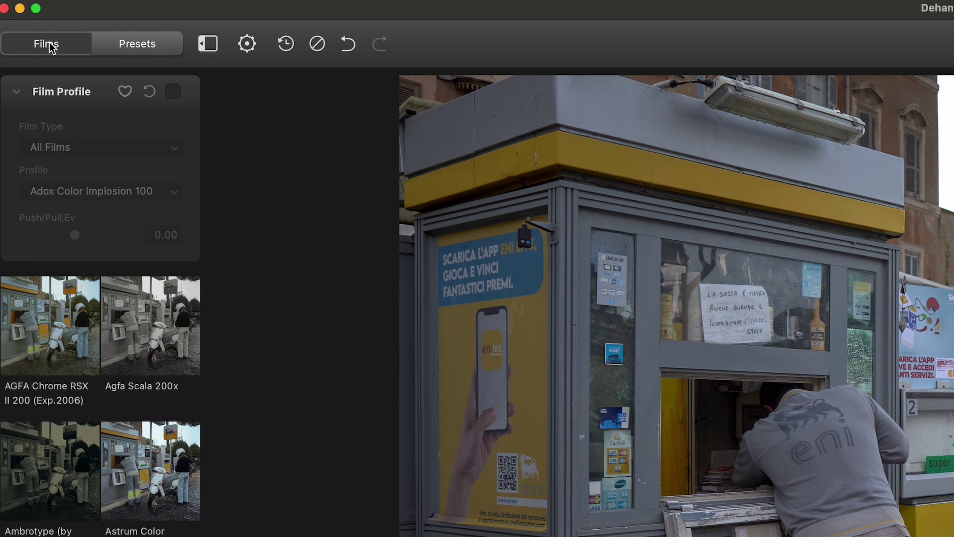
pyautogui.click(133, 46)
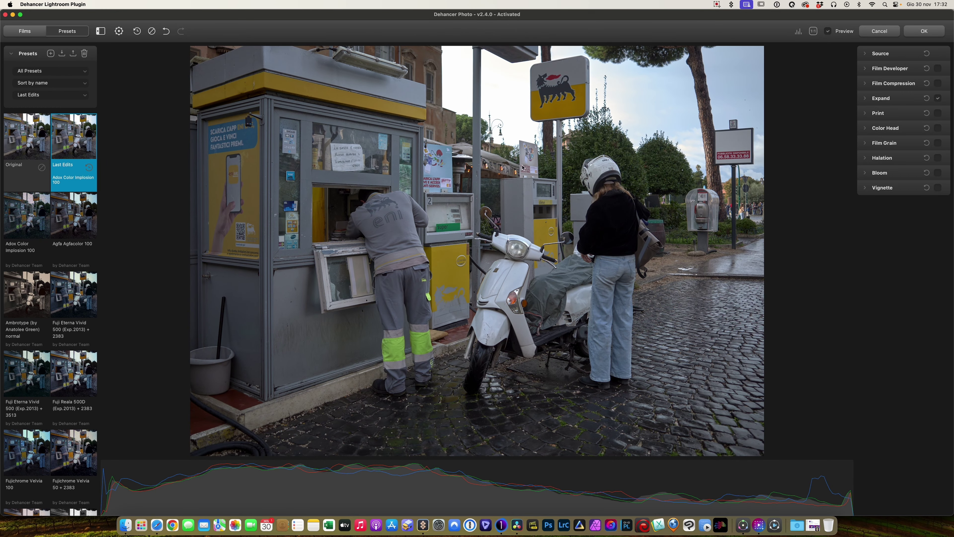
pyautogui.click(812, 31)
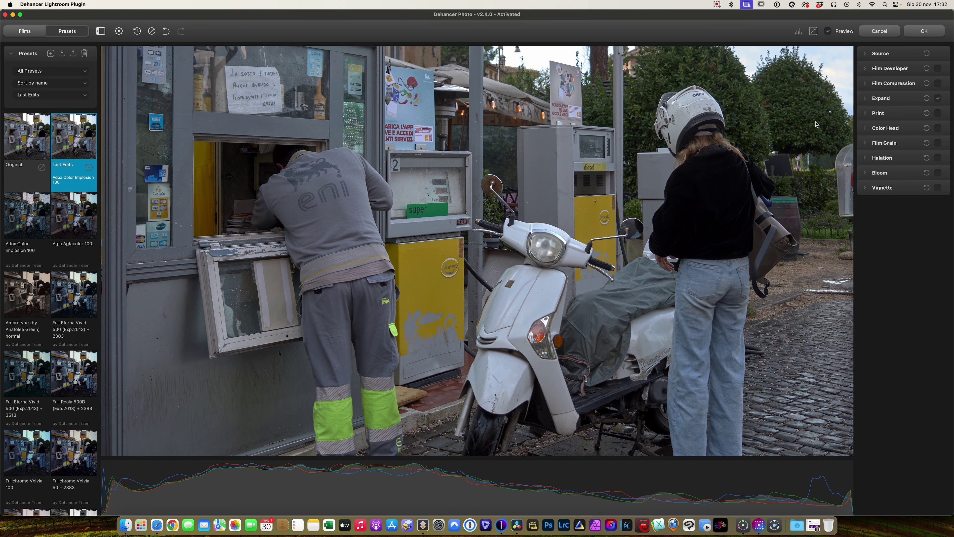
pyautogui.click(813, 32)
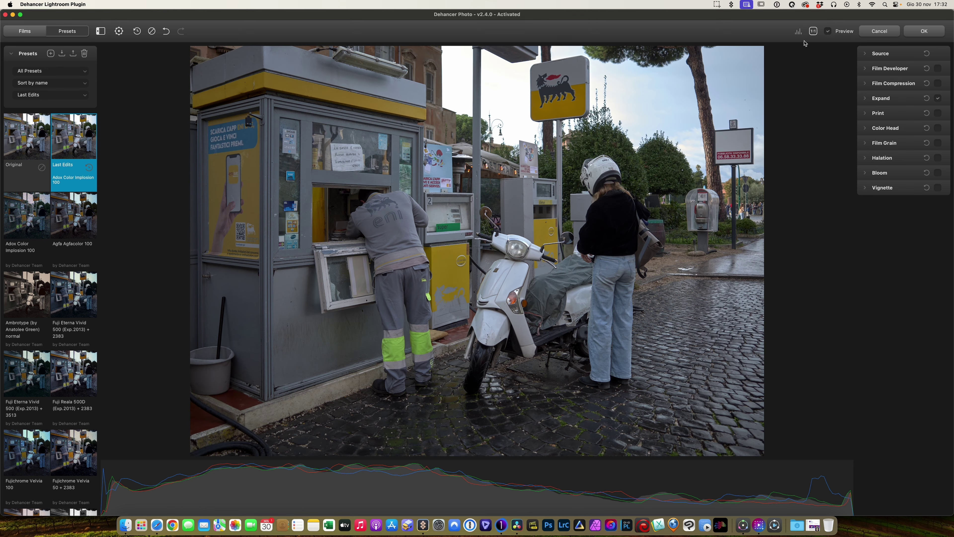
pyautogui.click(452, 227)
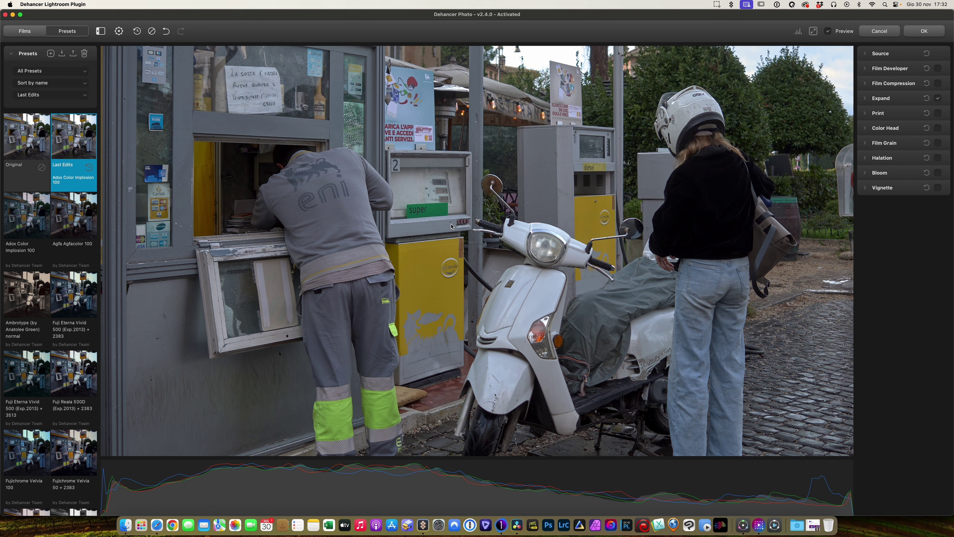
pyautogui.click(451, 226)
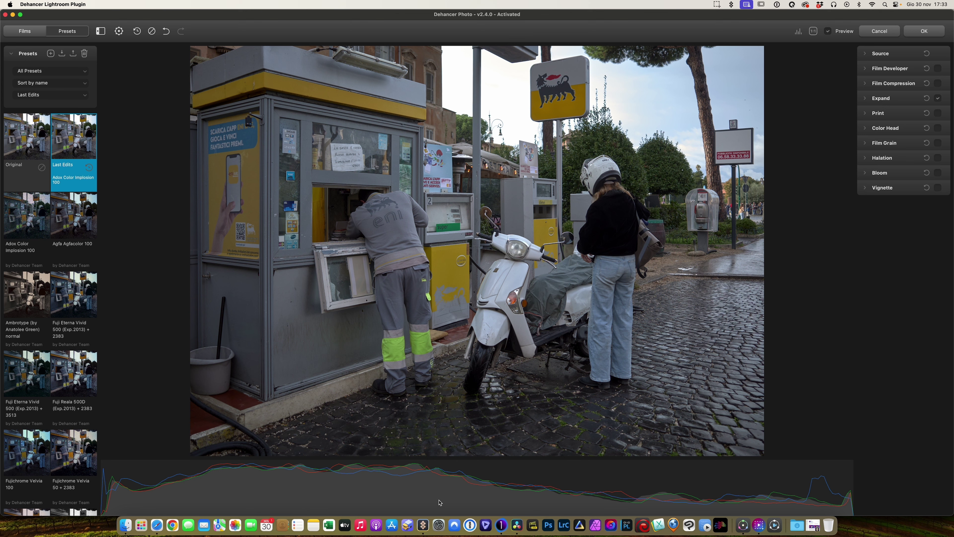
pyautogui.click(799, 31)
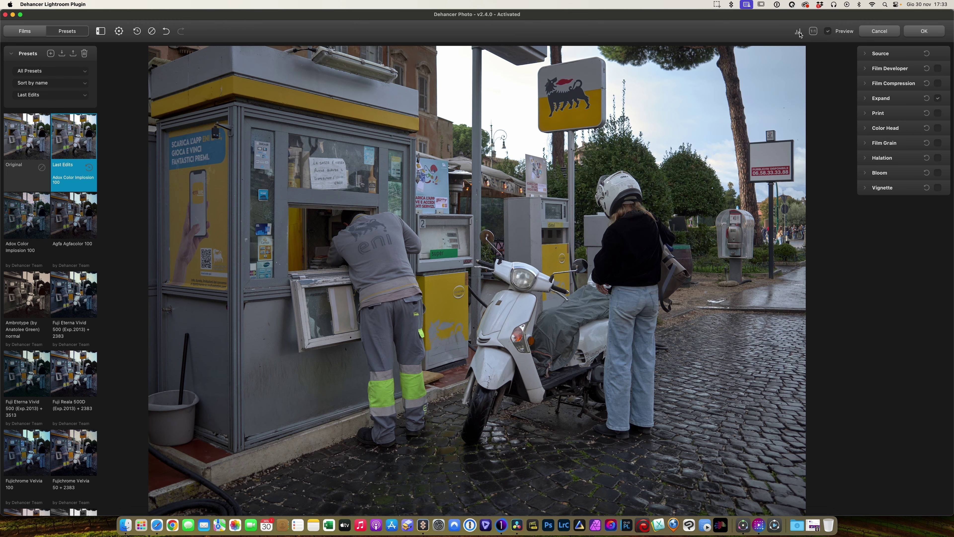
pyautogui.click(798, 32)
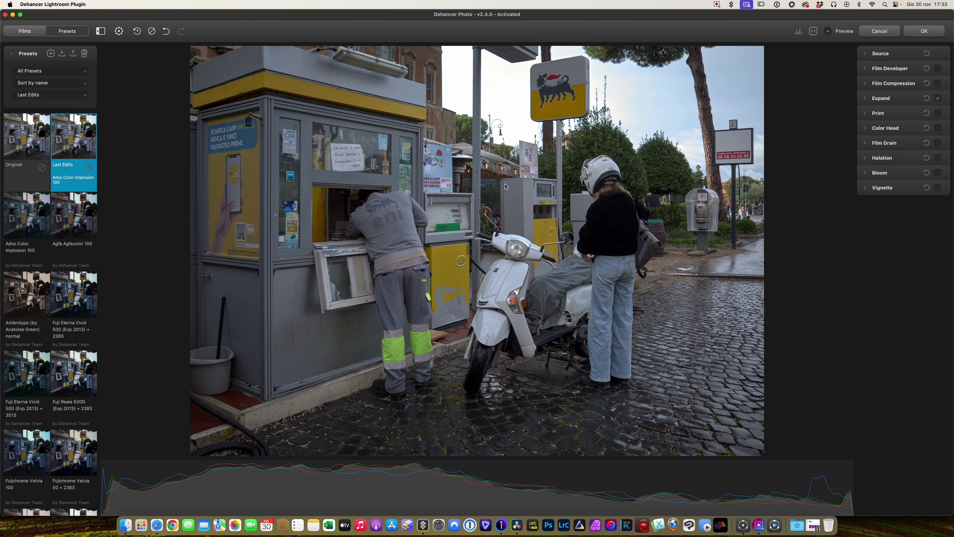
pyautogui.click(25, 32)
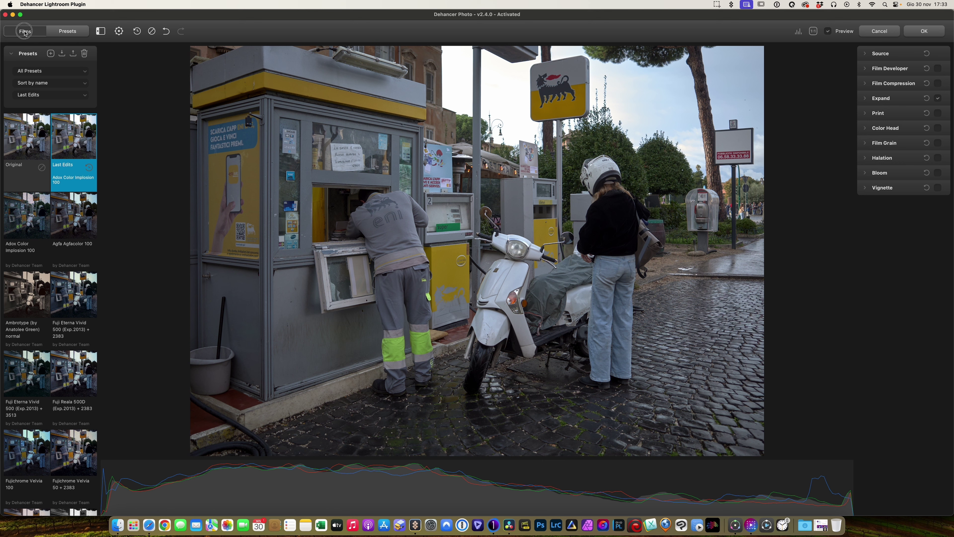
pyautogui.click(51, 31)
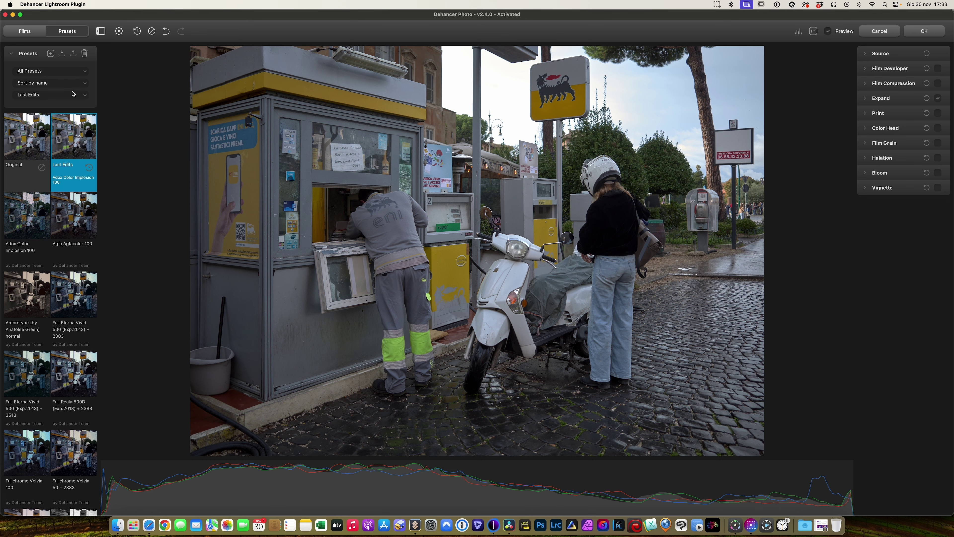
# - Preview presets from Fujichrome Velvia 100 through Kodachrome 64 to Lomochrome Metropolis XR
pyautogui.click(26, 372)
pyautogui.press('Right')
pyautogui.press('Right')
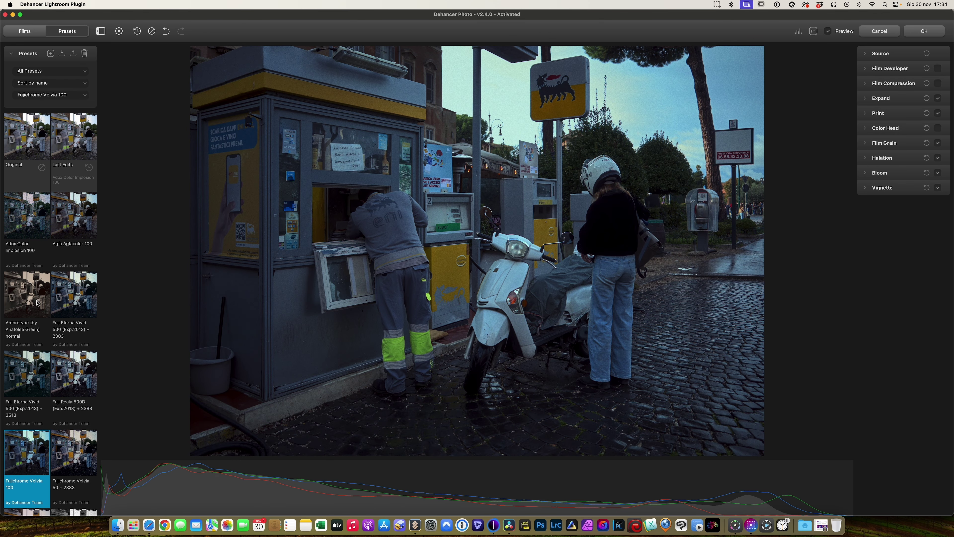
pyautogui.press('Right')
pyautogui.press('Right')
pyautogui.press('Right')
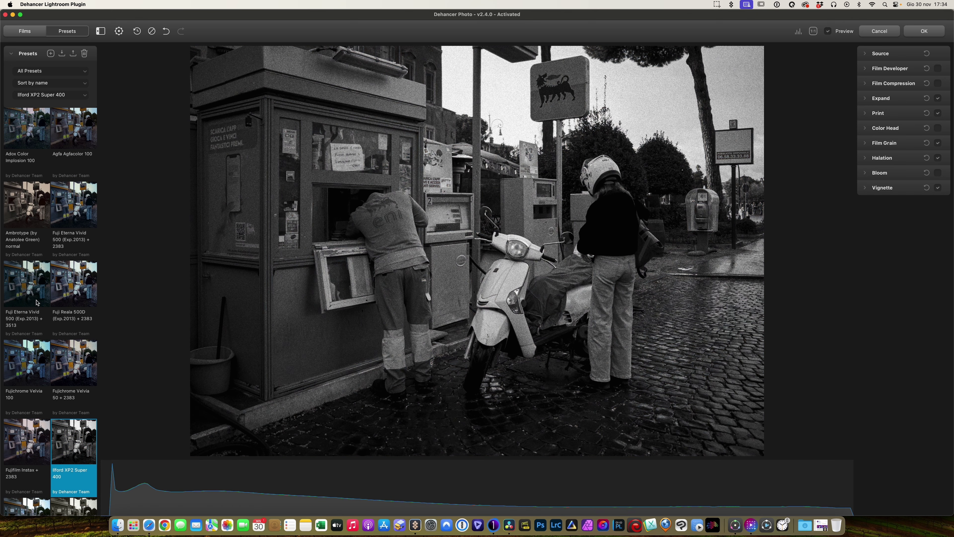
pyautogui.press('Right')
pyautogui.press('Right')
pyautogui.press('Right')
pyautogui.press('Right')
pyautogui.press('Right')
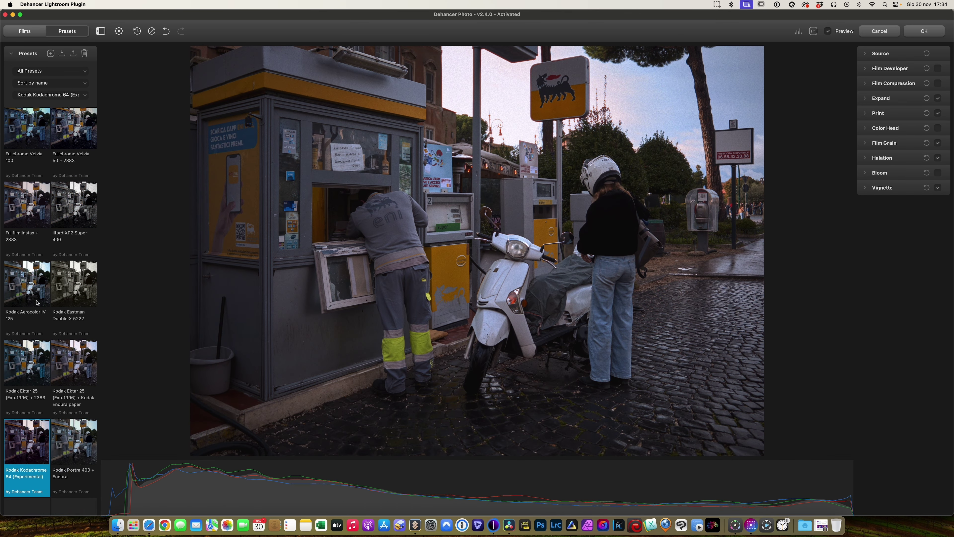
pyautogui.press('Right')
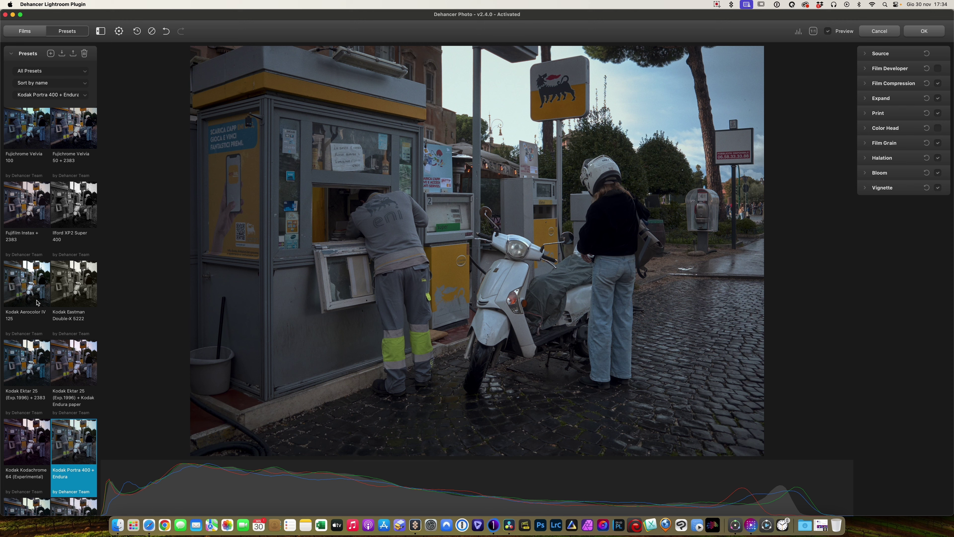
pyautogui.press('Right')
# - Step back and forth through presets to Fuji Reala 500D (Exp.2013) + 2383, viewing at 100%
pyautogui.press('Right')
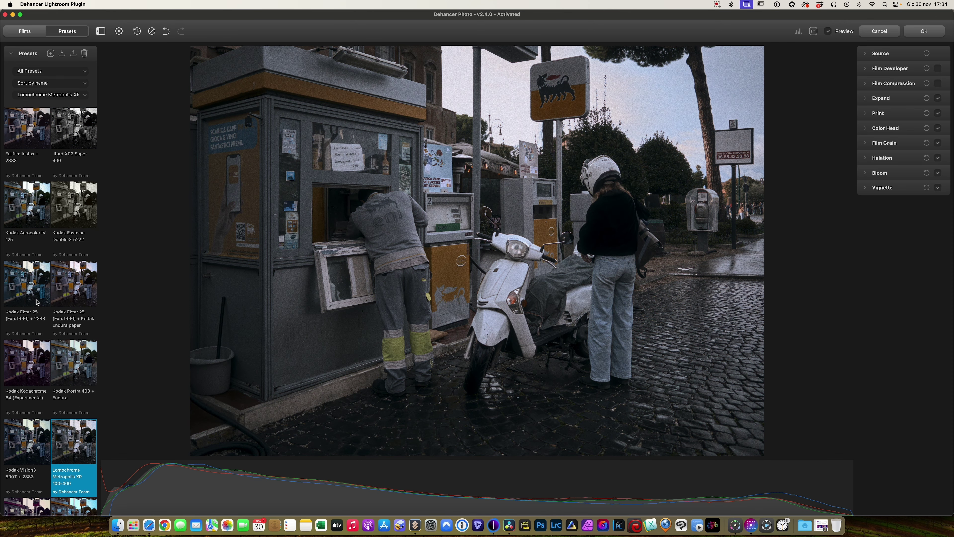
pyautogui.press('Left')
pyautogui.press('Right')
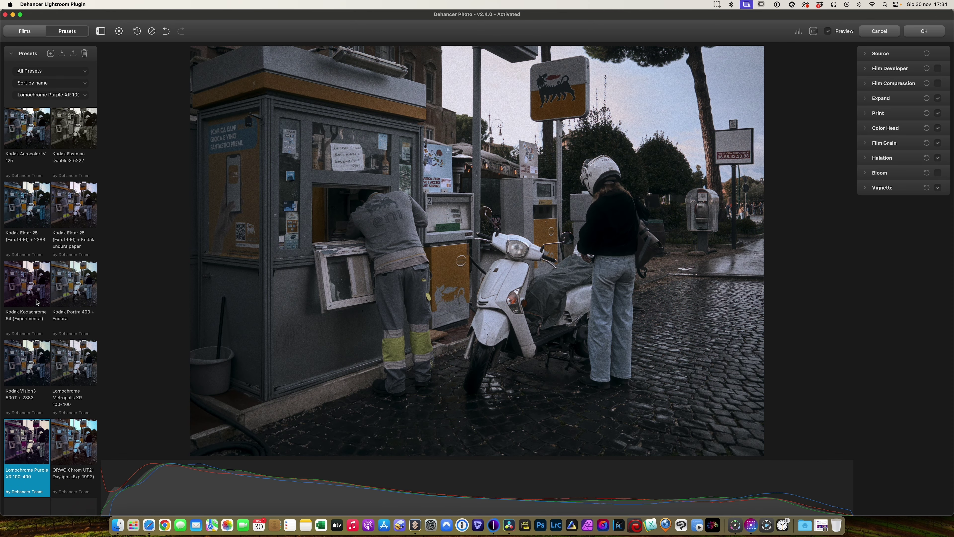
pyautogui.press('Right')
pyautogui.press('Right')
pyautogui.press('Right')
pyautogui.press('Right')
pyautogui.press('Right')
pyautogui.press('Right')
pyautogui.press('Up')
pyautogui.press('Up')
pyautogui.press('Up')
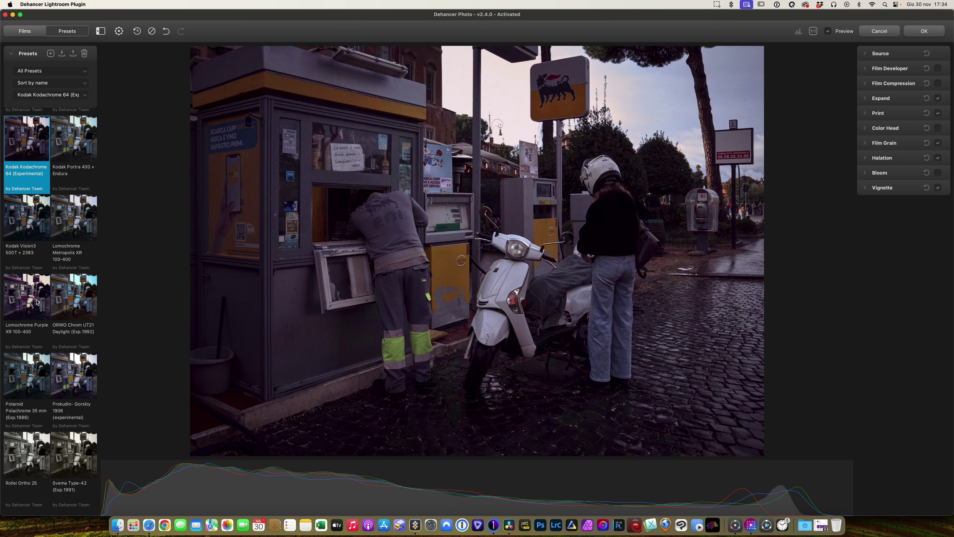
pyautogui.press('Left')
pyautogui.press('Left')
pyautogui.press('Left')
pyautogui.press('Up')
pyautogui.press('Up')
pyautogui.press('Up')
pyautogui.press('Left')
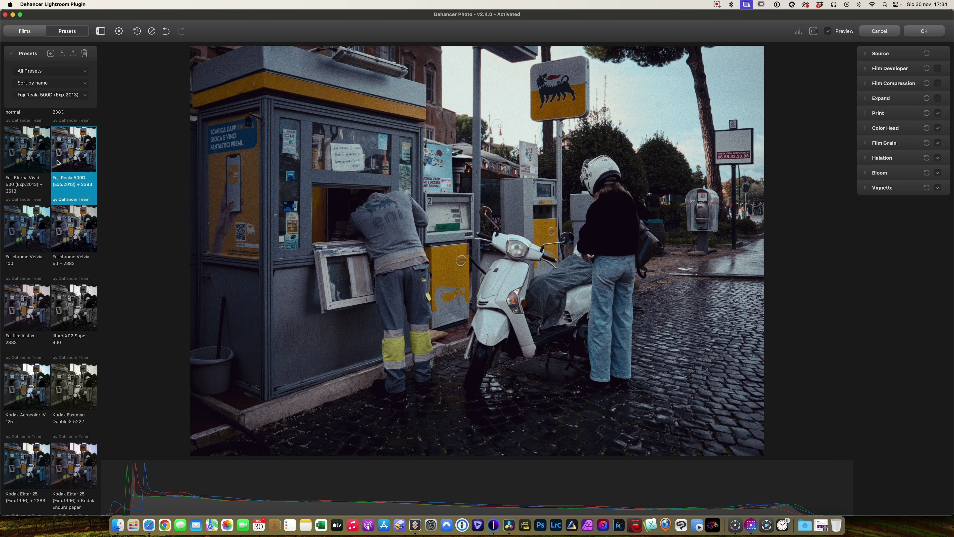
pyautogui.click(457, 234)
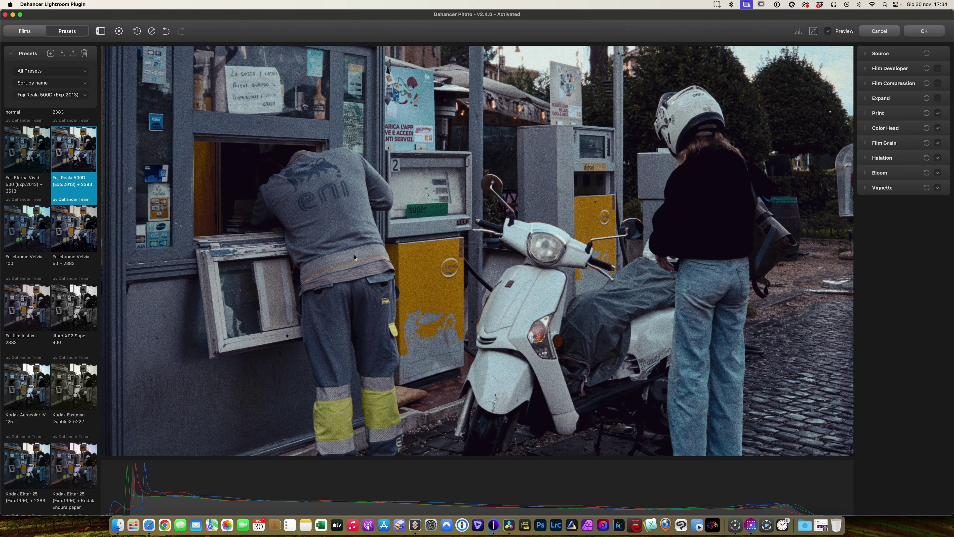
pyautogui.scroll(5, 343, 253)
pyautogui.scroll(2, 413, 260)
pyautogui.scroll(3, 491, 268)
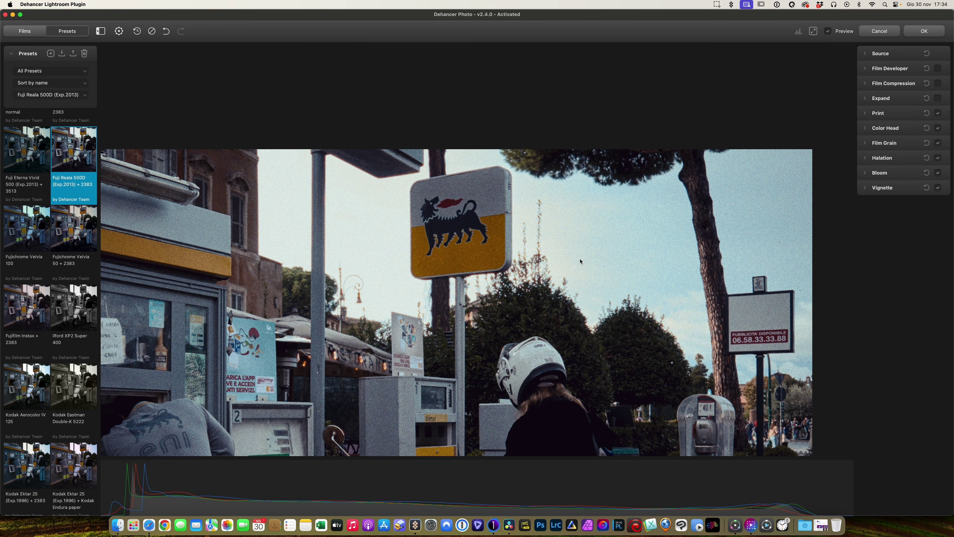
pyautogui.click(581, 261)
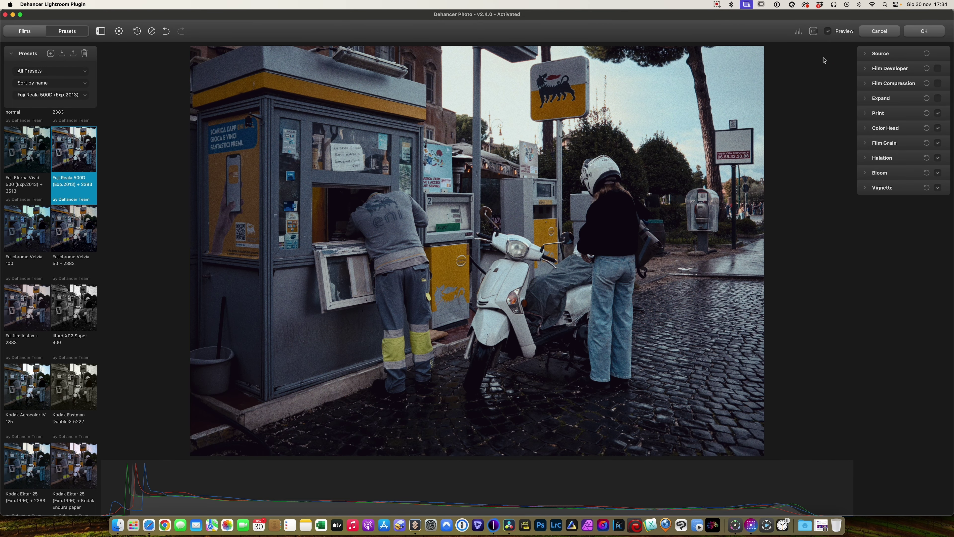
pyautogui.click(828, 31)
pyautogui.click(829, 31)
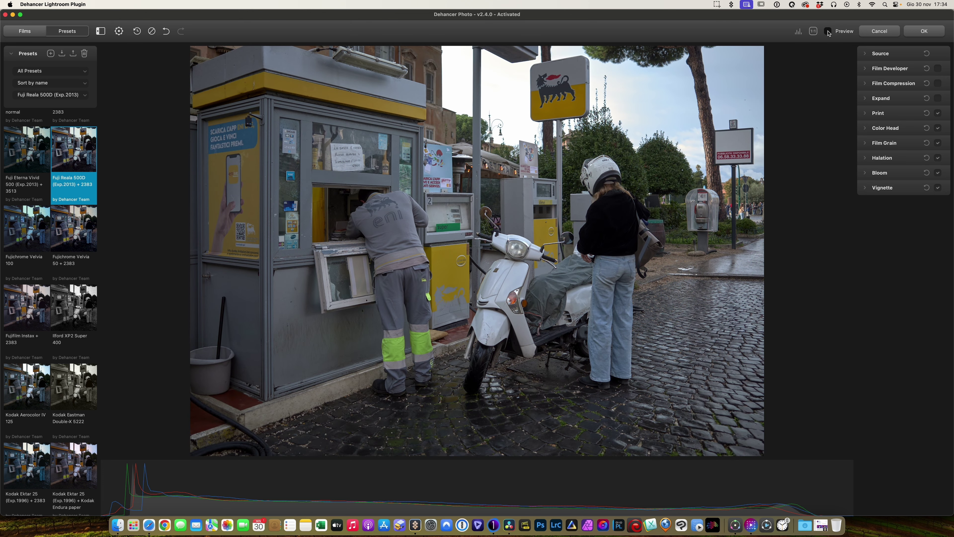
pyautogui.click(828, 31)
pyautogui.click(828, 32)
pyautogui.click(830, 34)
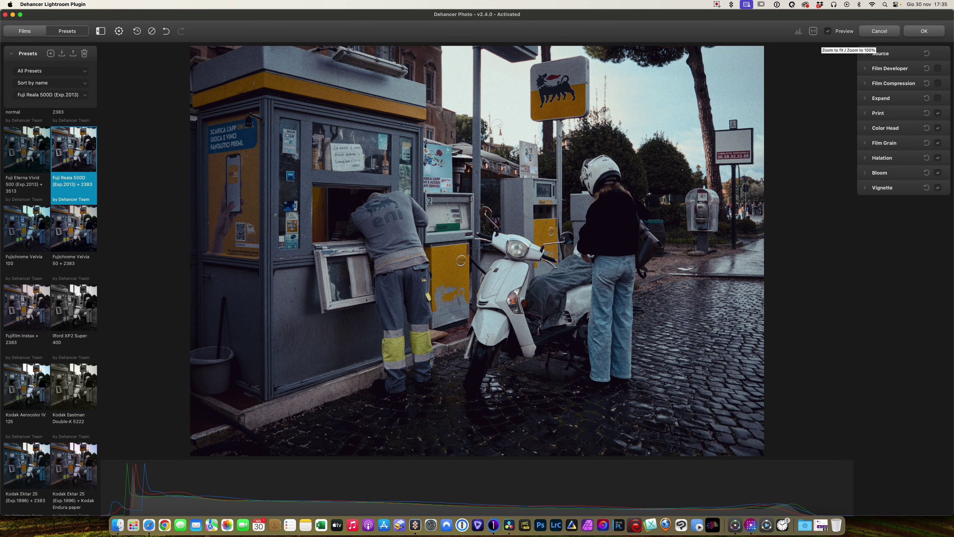
# - Keep exposure at 0, set contrast to -24.99 and gamma to -19.33, enabling Film Compression
pyautogui.click(910, 56)
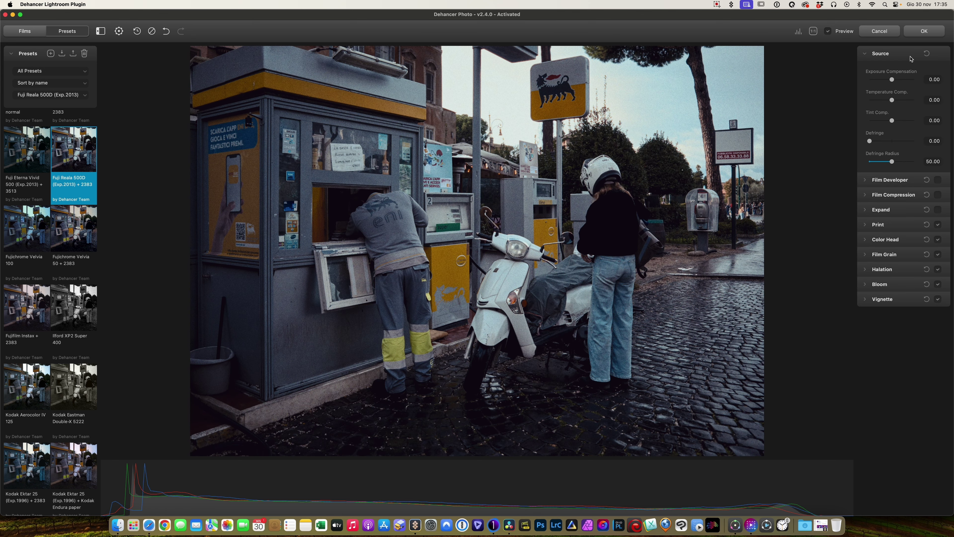
pyautogui.moveTo(893, 81); pyautogui.dragTo(893, 80)
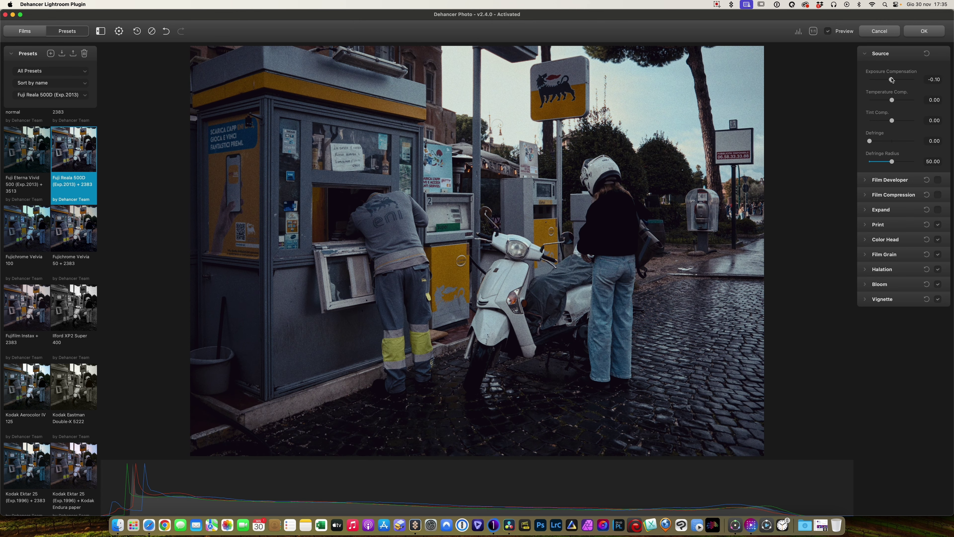
pyautogui.doubleClick(893, 79)
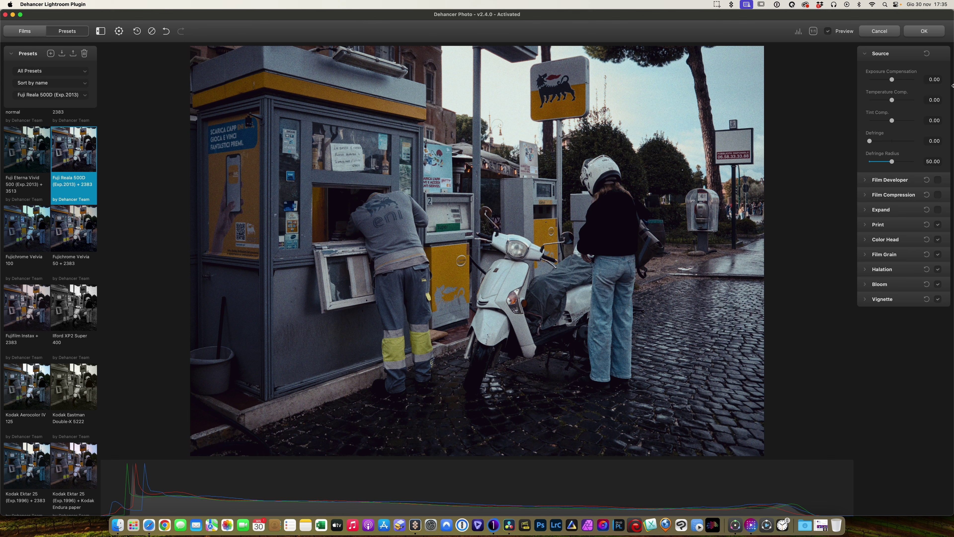
pyautogui.click(883, 180)
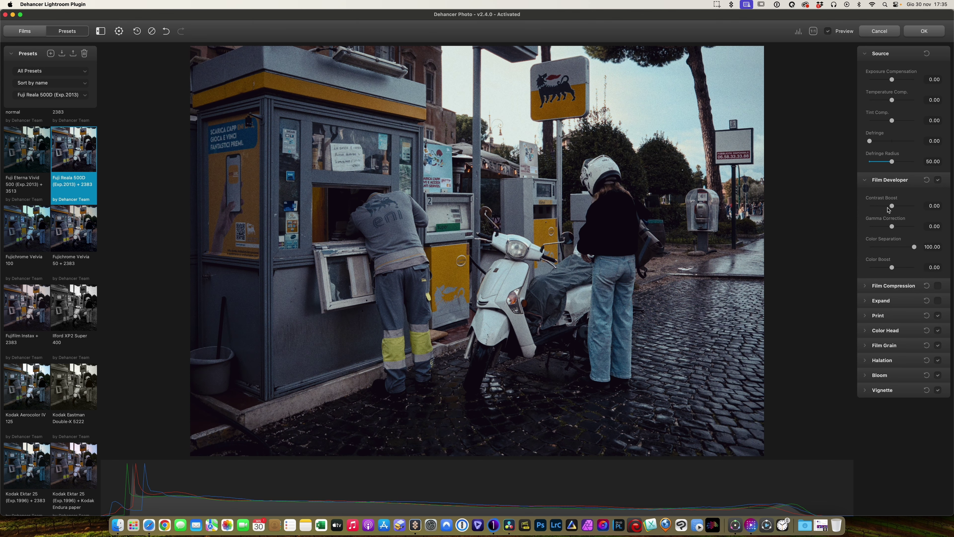
pyautogui.moveTo(892, 205)
pyautogui.mouseDown()
pyautogui.moveTo(891, 228)
pyautogui.moveTo(884, 227)
pyautogui.mouseUp()
pyautogui.click(891, 285)
pyautogui.moveTo(892, 352); pyautogui.dragTo(879, 352)
# - Enable Expand and fine-tune the black point to -2.30
pyautogui.click(881, 391)
pyautogui.scroll(-2, 888, 374)
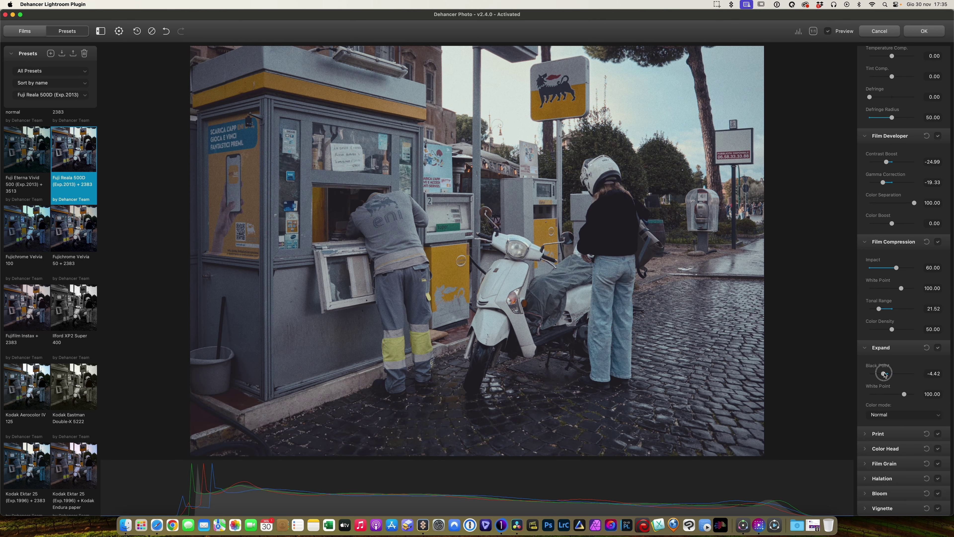
pyautogui.moveTo(889, 375); pyautogui.dragTo(888, 376)
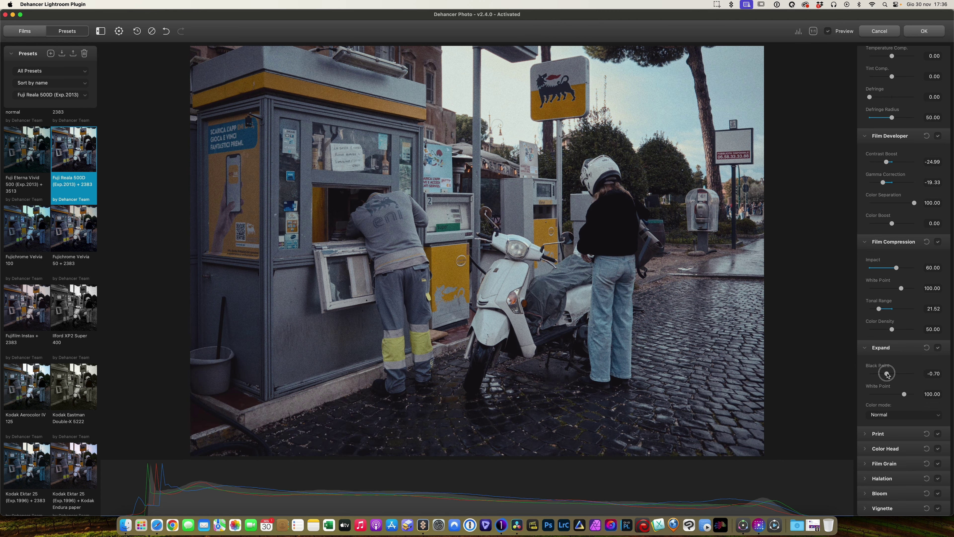
pyautogui.moveTo(887, 376); pyautogui.dragTo(885, 374)
# - Try Kodak Endura Glossy Paper as print profile, then keep Kodak 2383 Print Film
pyautogui.click(914, 439)
pyautogui.scroll(-5, 913, 439)
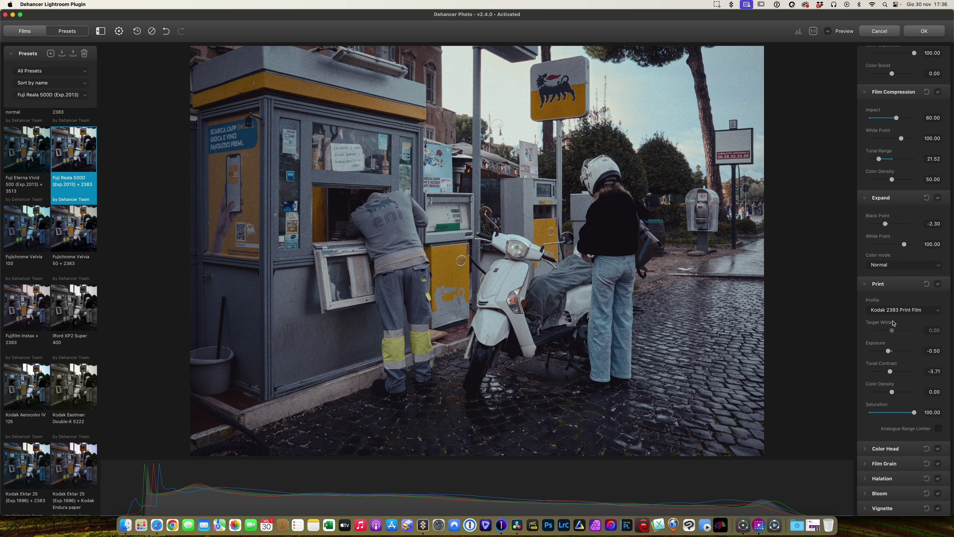
pyautogui.click(932, 310)
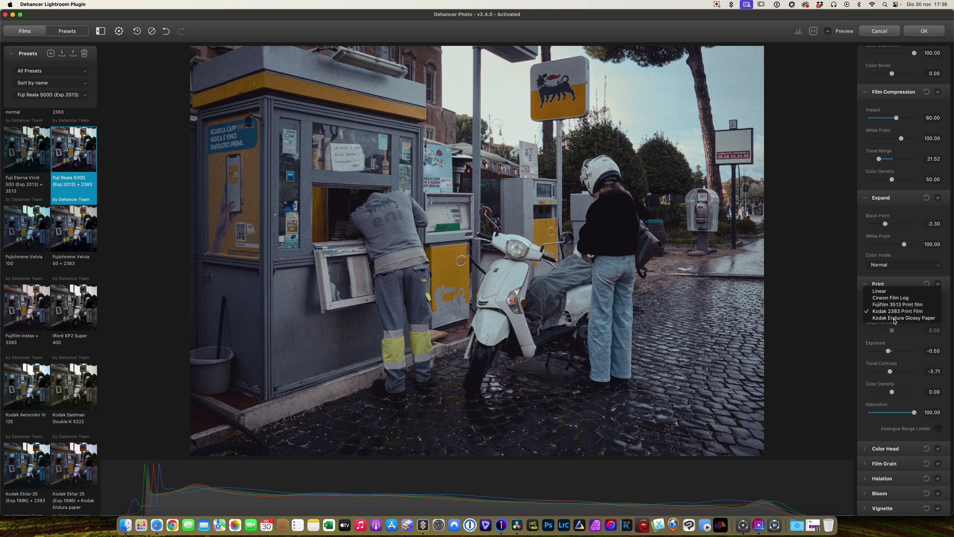
pyautogui.click(896, 318)
pyautogui.click(901, 311)
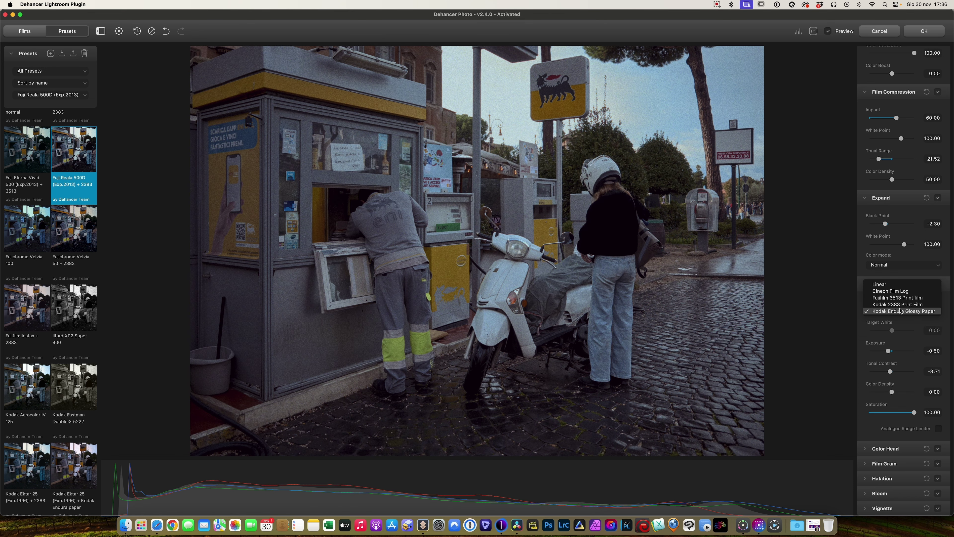
pyautogui.click(902, 305)
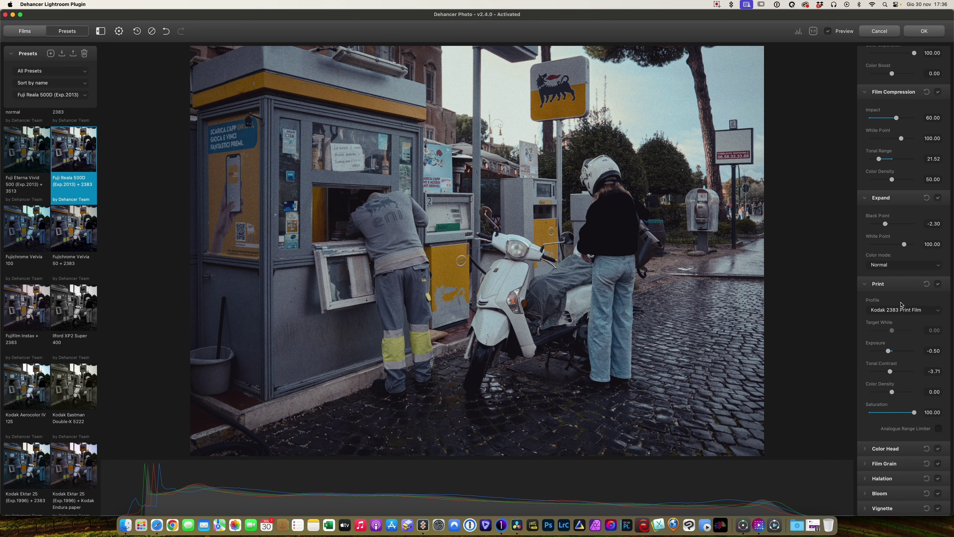
# - Try a bluer Color Head balance, then reset Yellow–Blue to 0.00
pyautogui.click(909, 449)
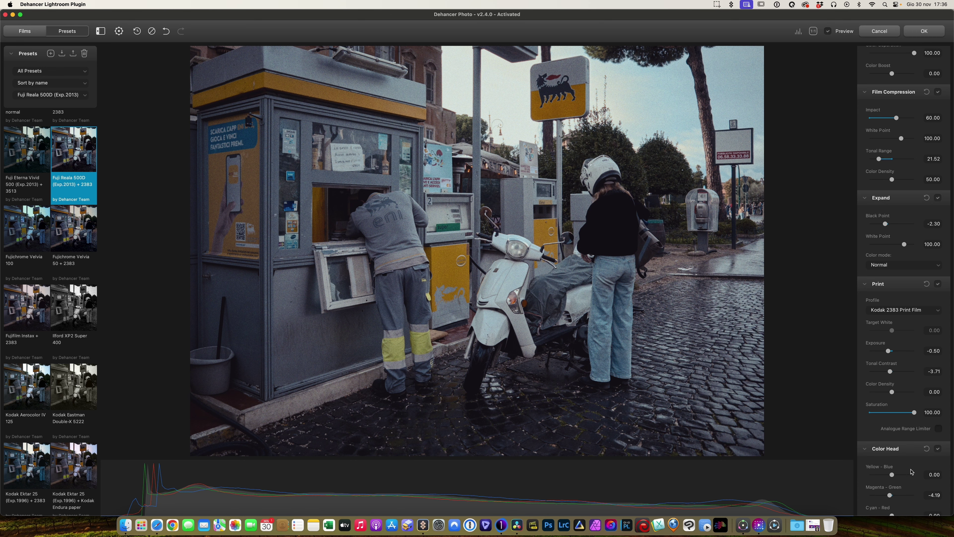
pyautogui.scroll(-5, 911, 470)
pyautogui.moveTo(892, 289); pyautogui.dragTo(890, 288)
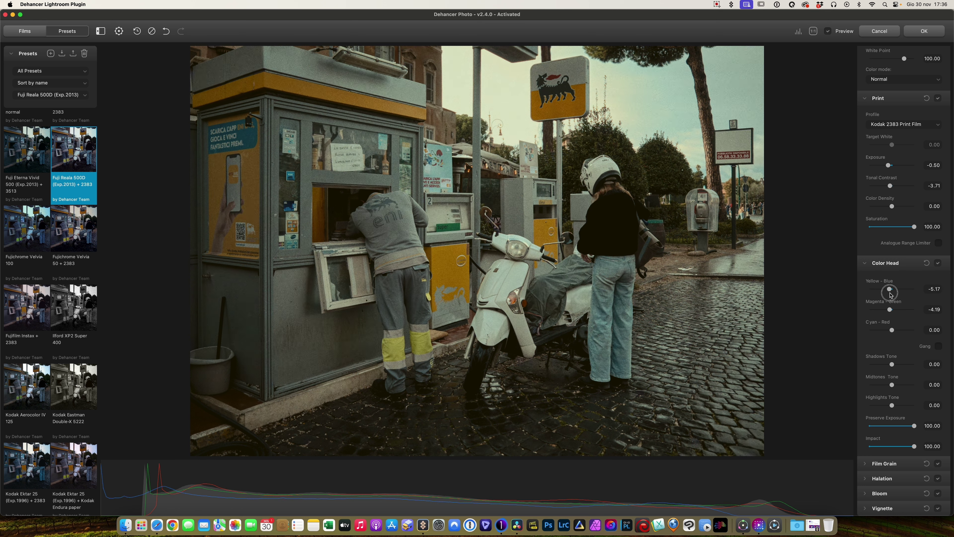
pyautogui.doubleClick(890, 288)
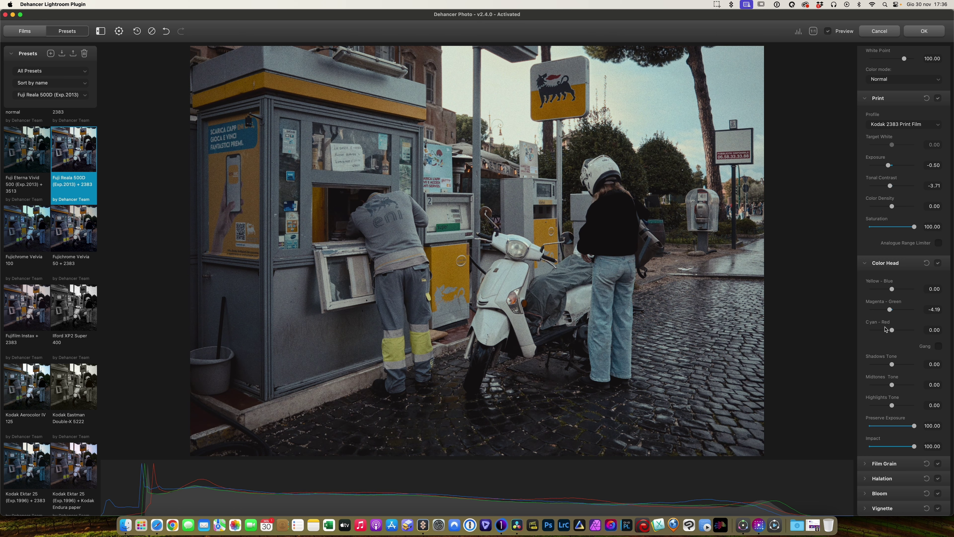
# - Expand Film Grain, Halation and Bloom, and compare the grade against the original via Preview
pyautogui.click(904, 463)
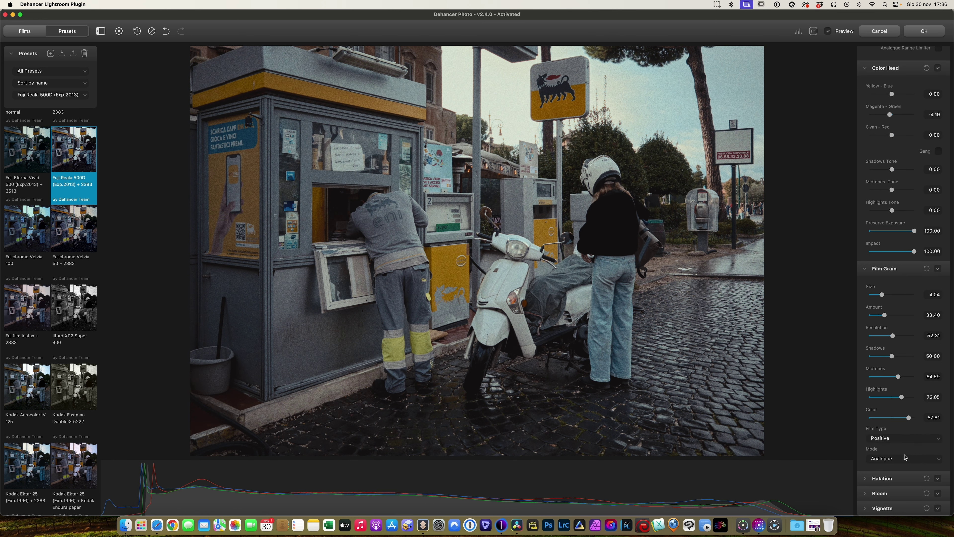
pyautogui.click(905, 475)
pyautogui.click(905, 497)
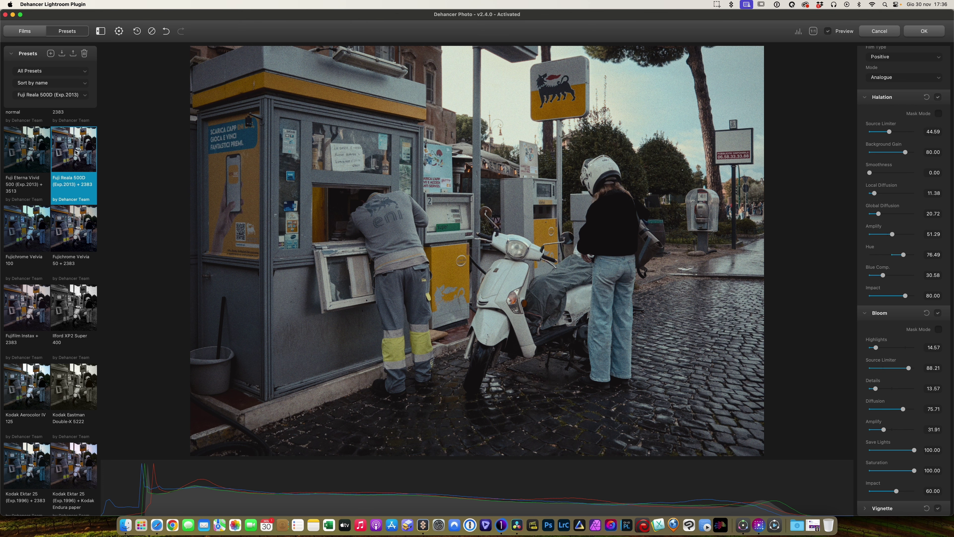
pyautogui.click(828, 31)
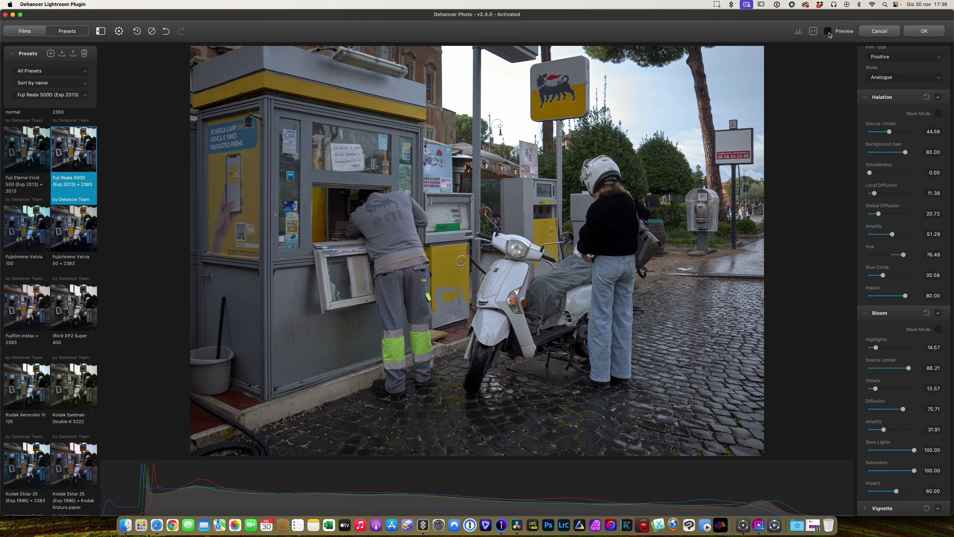
pyautogui.click(829, 32)
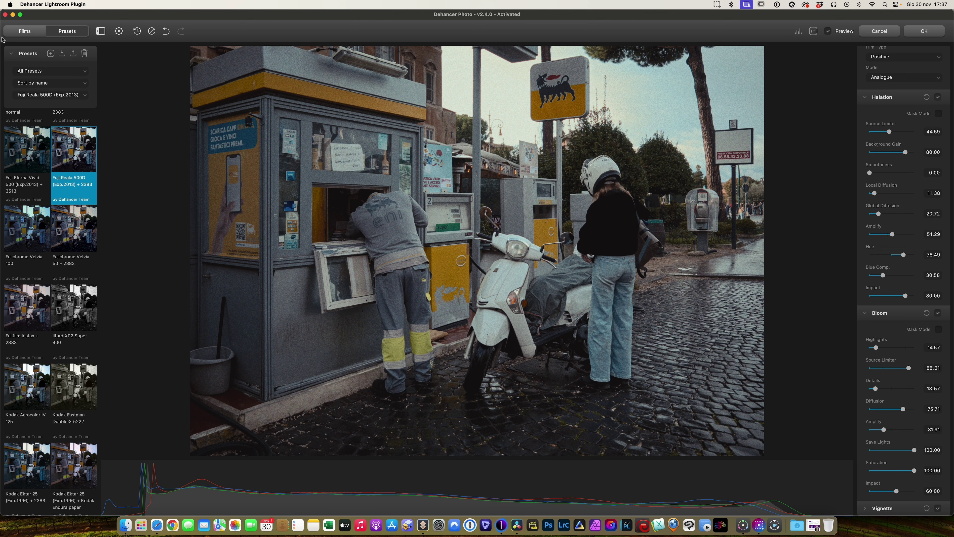
pyautogui.click(26, 31)
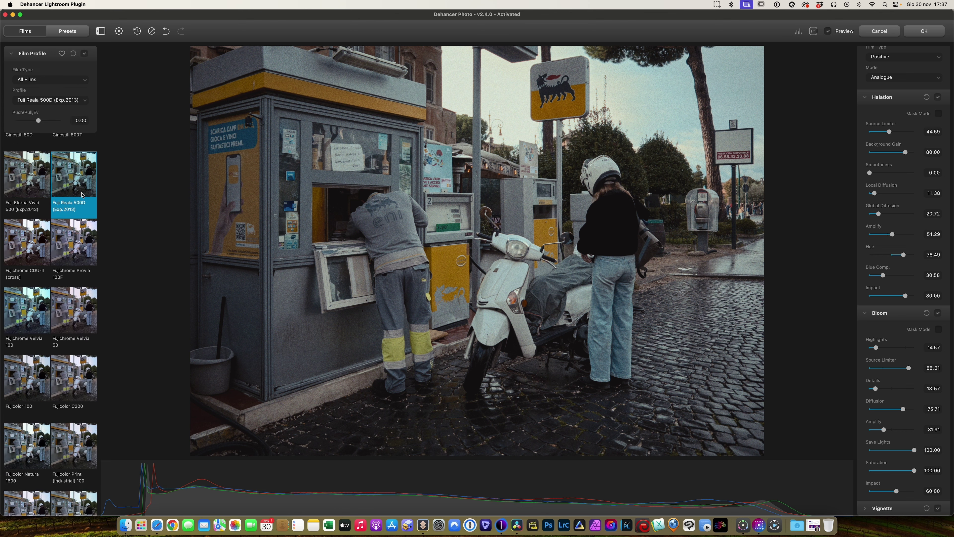
# - Try Agfacolor 100, Portrait XPS 160, XRS 200 and Astrum Color Negative 125 films, comparing with the original
pyautogui.scroll(2, 33, 200)
pyautogui.scroll(10, 49, 263)
pyautogui.click(74, 162)
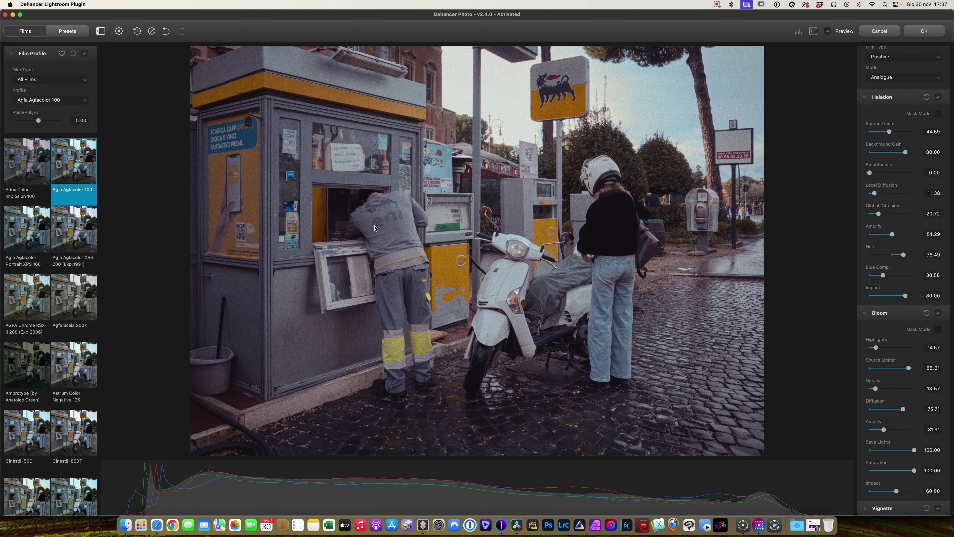
pyautogui.press('Down')
pyautogui.press('Down')
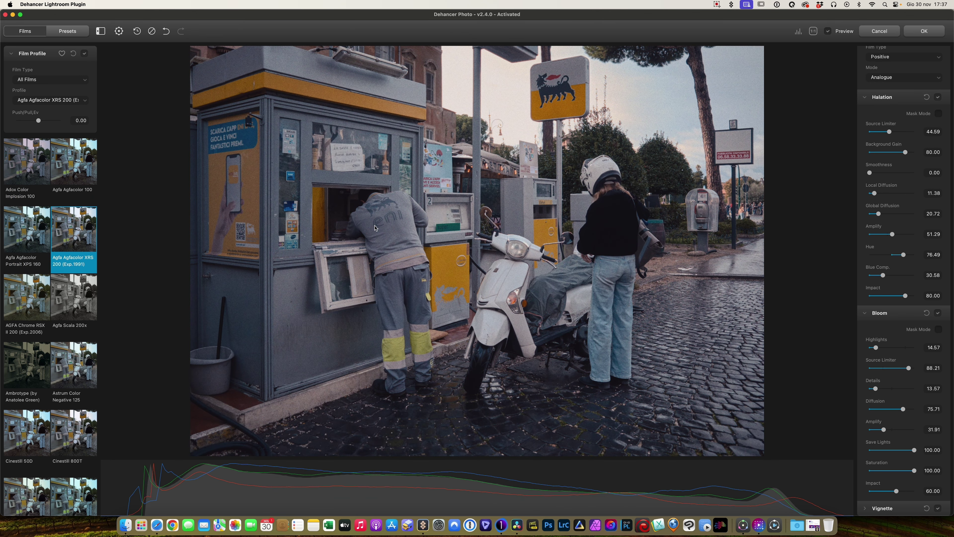
pyautogui.press('Down')
pyautogui.press('Up')
pyautogui.click(829, 31)
pyautogui.click(828, 32)
pyautogui.click(63, 356)
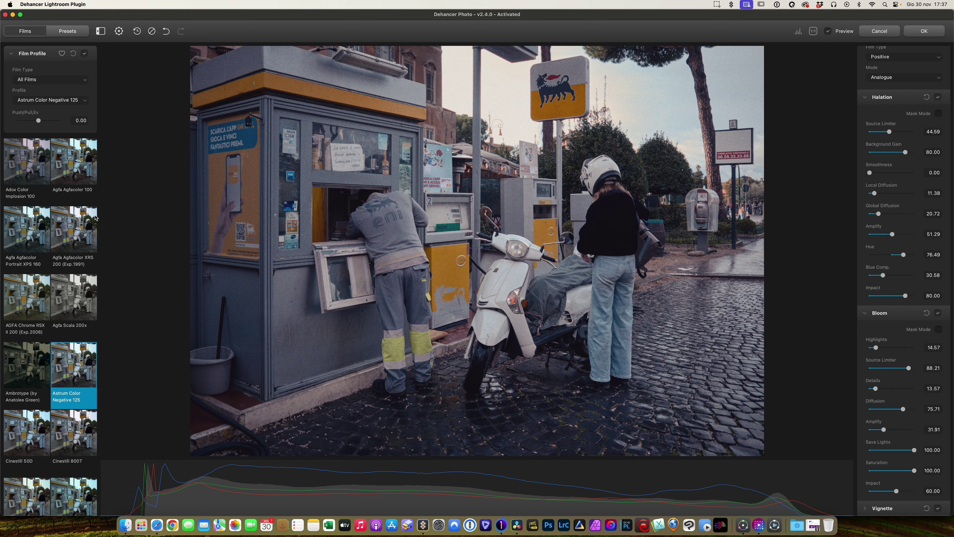
# - Filter films to Color Positive and apply Fujichrome Velvia 50 after trying Velvia 100
pyautogui.click(86, 80)
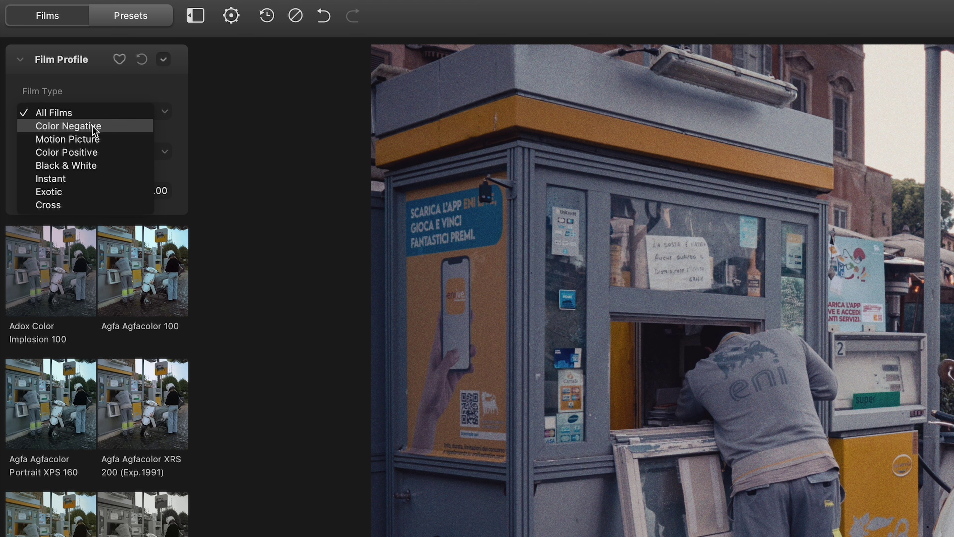
pyautogui.click(114, 129)
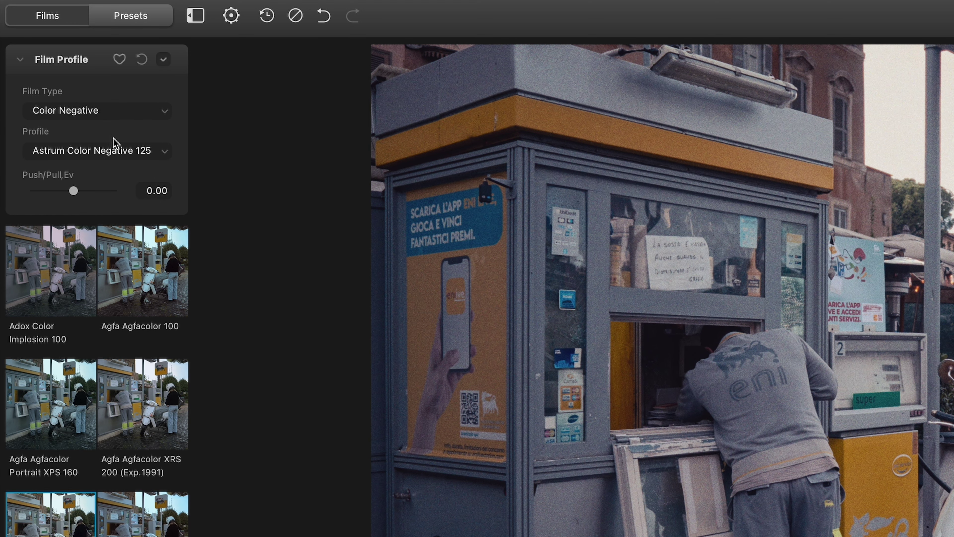
pyautogui.click(132, 117)
pyautogui.click(125, 129)
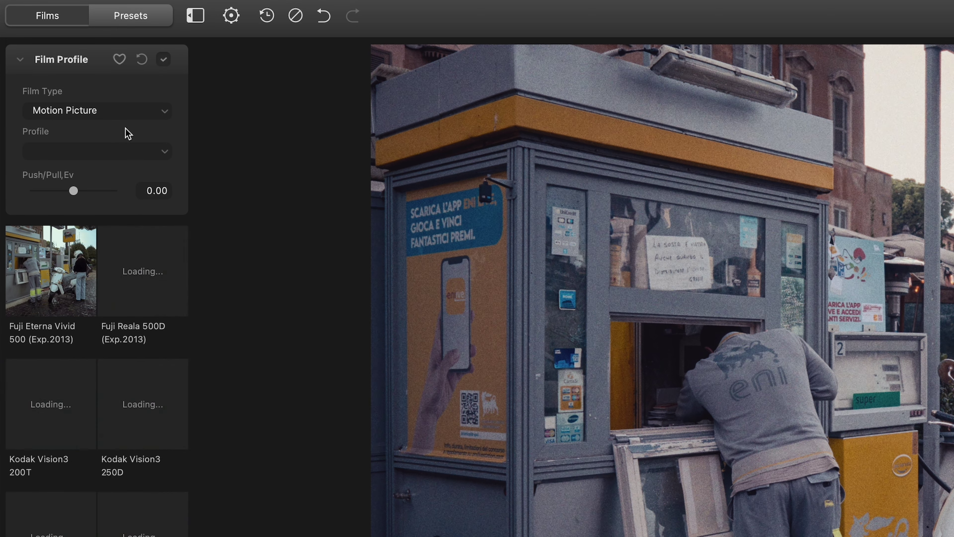
pyautogui.click(120, 112)
pyautogui.click(119, 132)
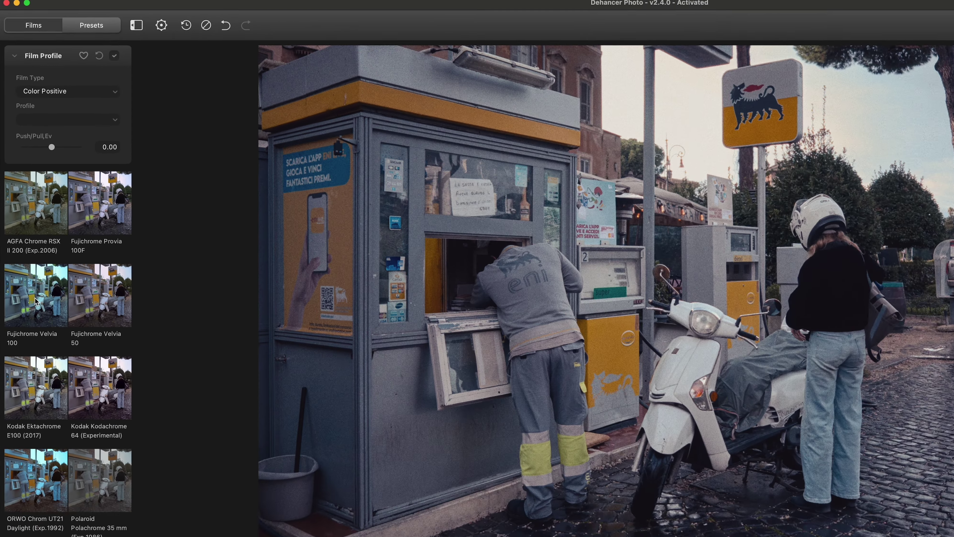
pyautogui.click(27, 234)
pyautogui.click(75, 242)
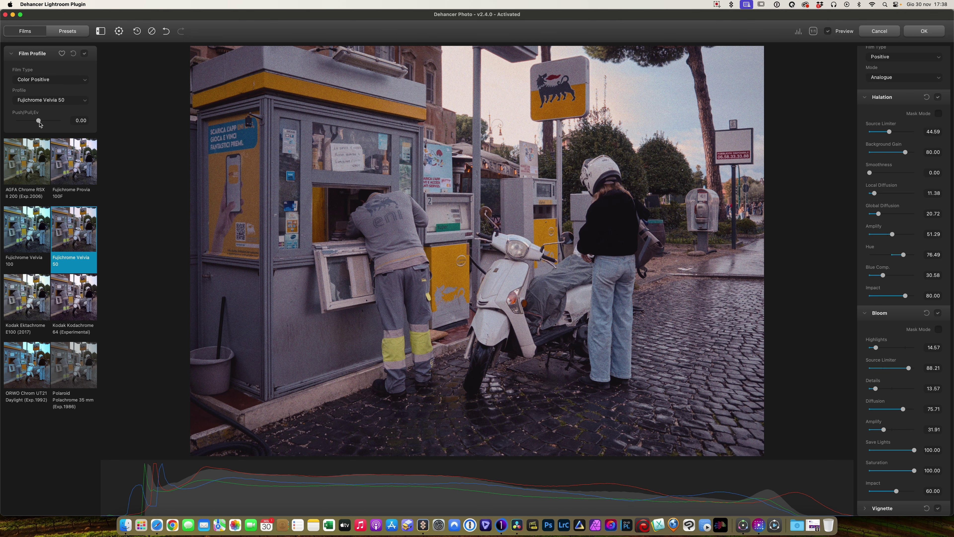
pyautogui.moveTo(40, 123); pyautogui.dragTo(55, 123)
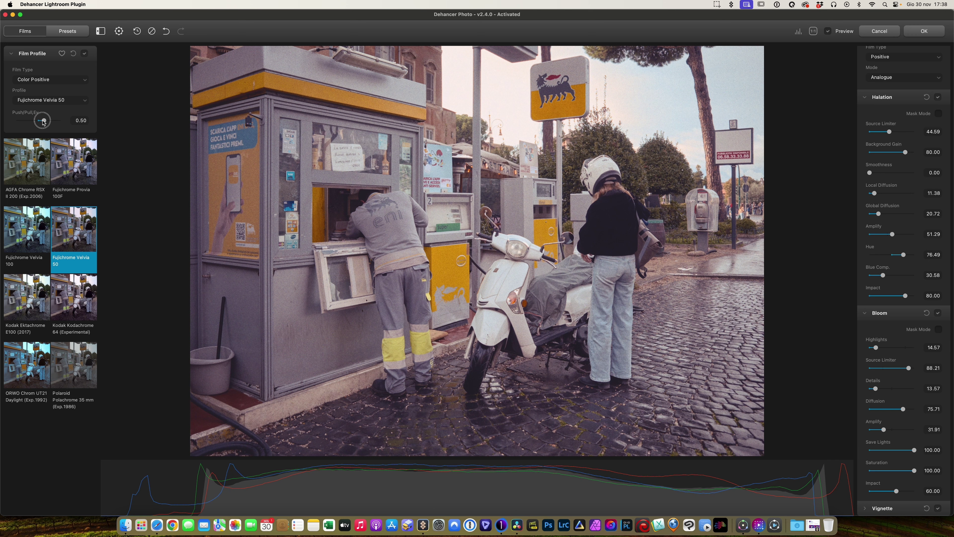
pyautogui.moveTo(54, 123); pyautogui.dragTo(39, 120)
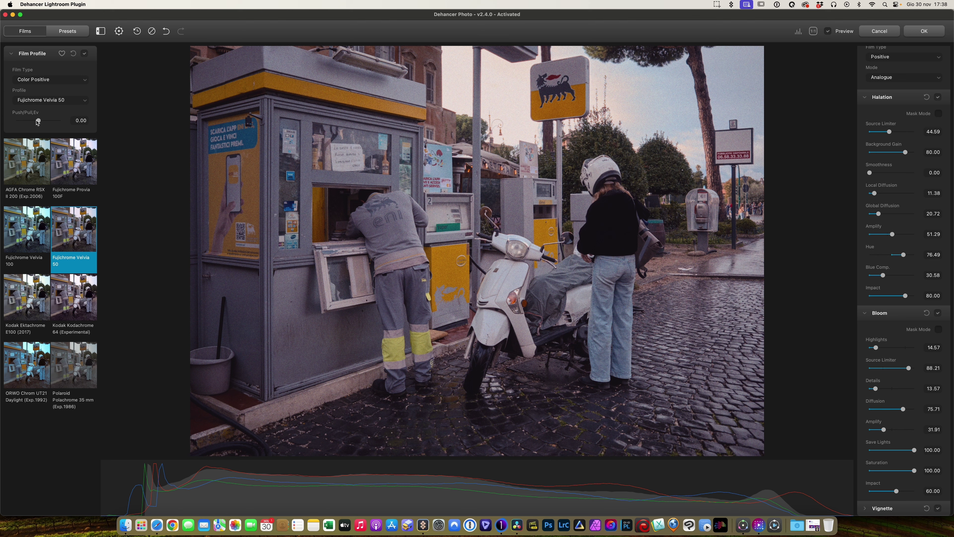
pyautogui.scroll(10, 915, 154)
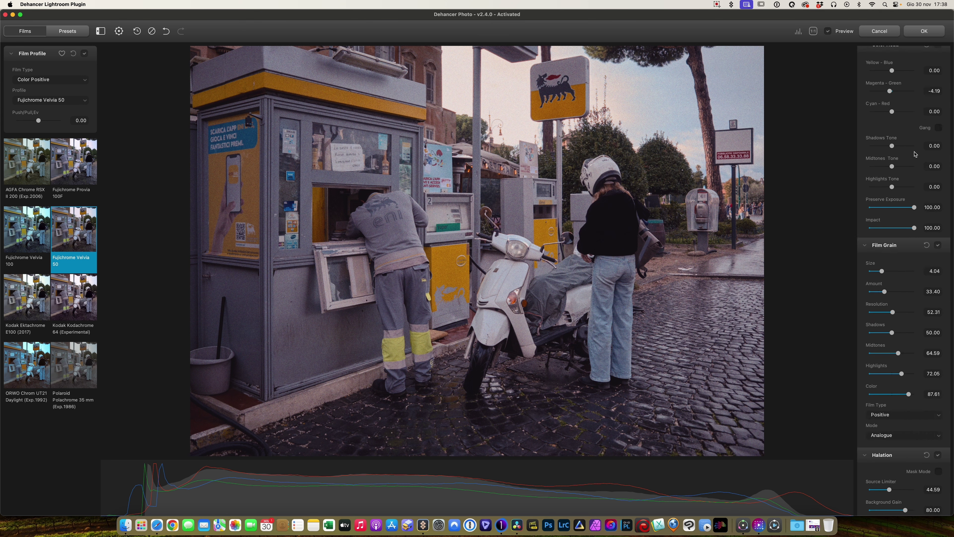
pyautogui.scroll(3, 915, 154)
pyautogui.scroll(7, 913, 170)
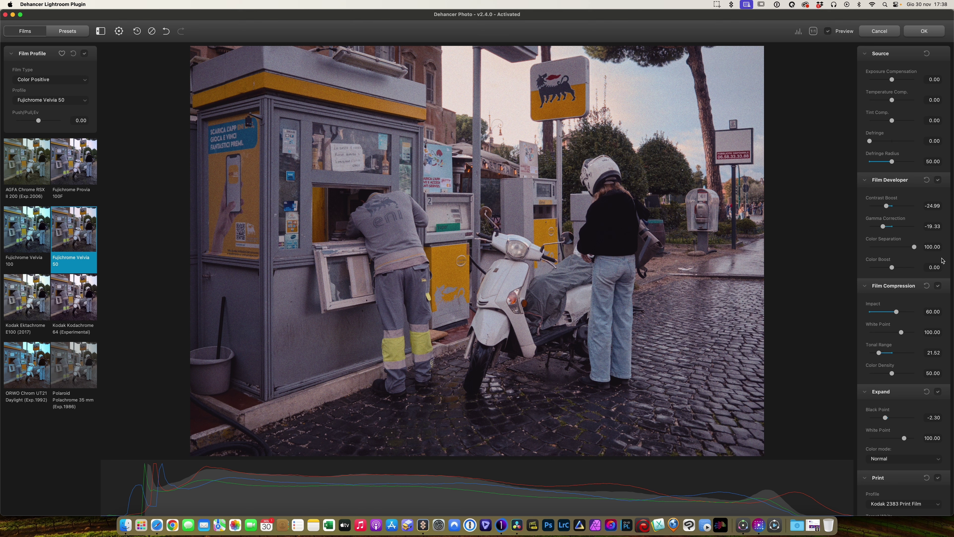
pyautogui.scroll(-3, 901, 248)
pyautogui.scroll(-6, 894, 242)
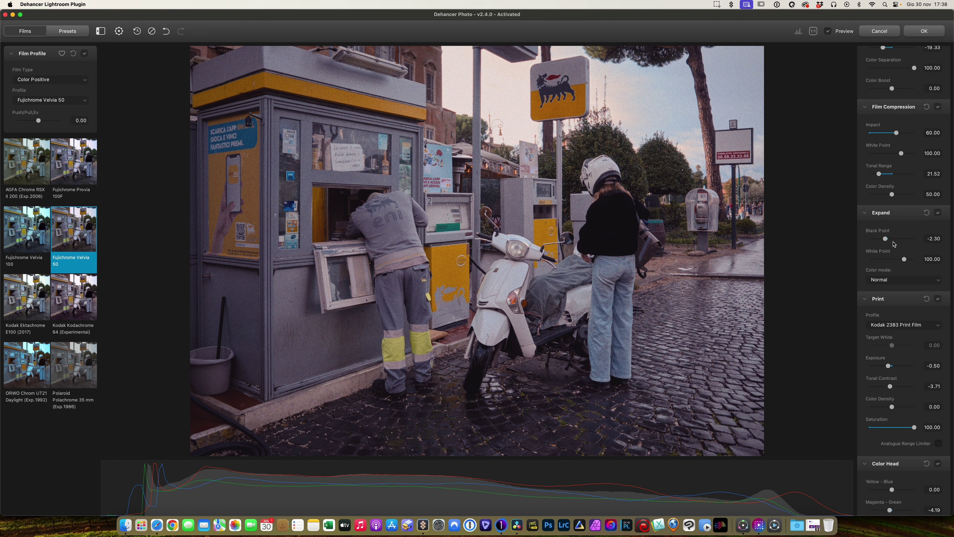
pyautogui.scroll(-2, 896, 291)
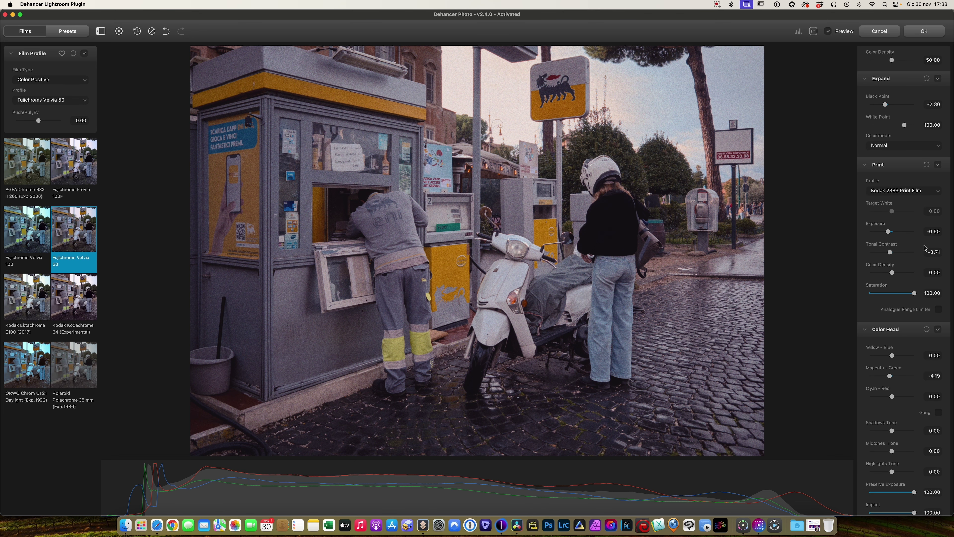
pyautogui.click(938, 193)
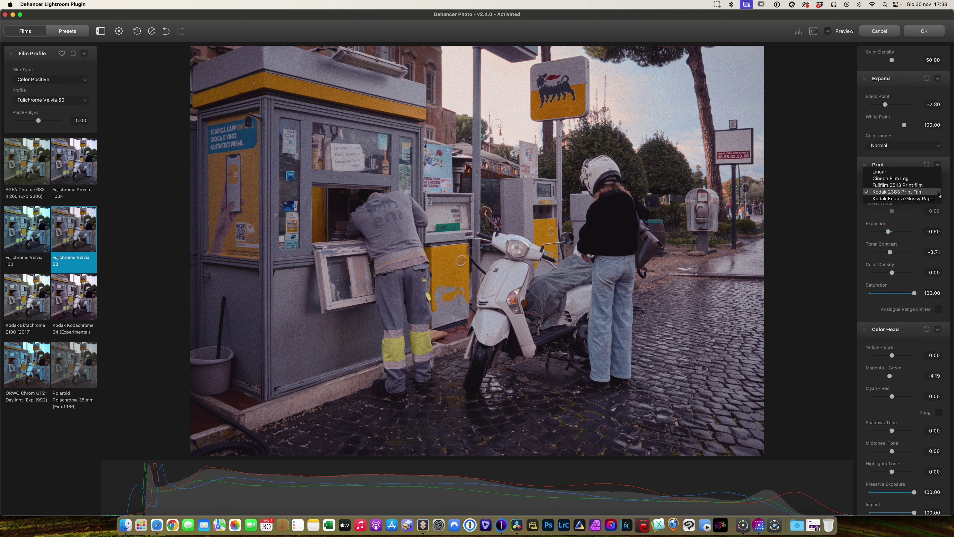
pyautogui.click(917, 199)
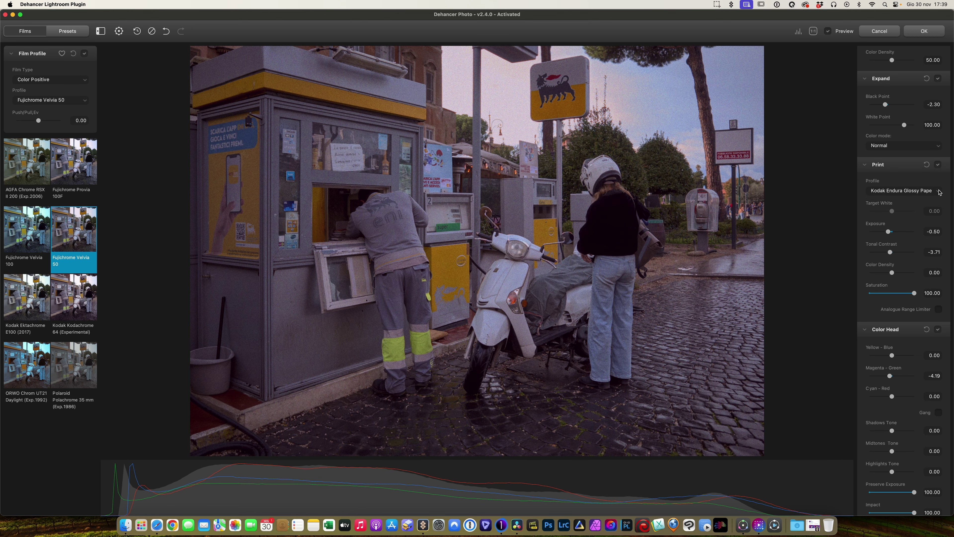
pyautogui.click(939, 191)
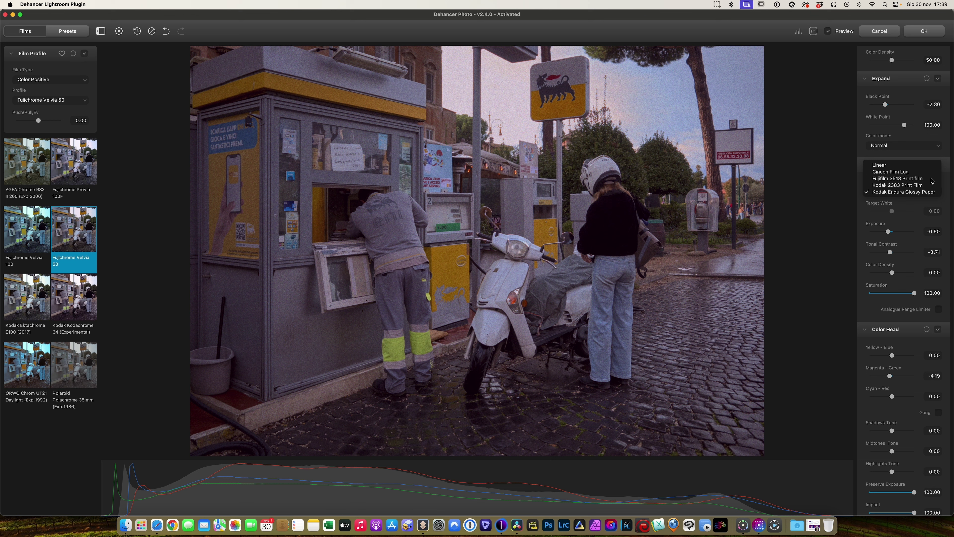
pyautogui.click(932, 179)
pyautogui.scroll(1, 916, 193)
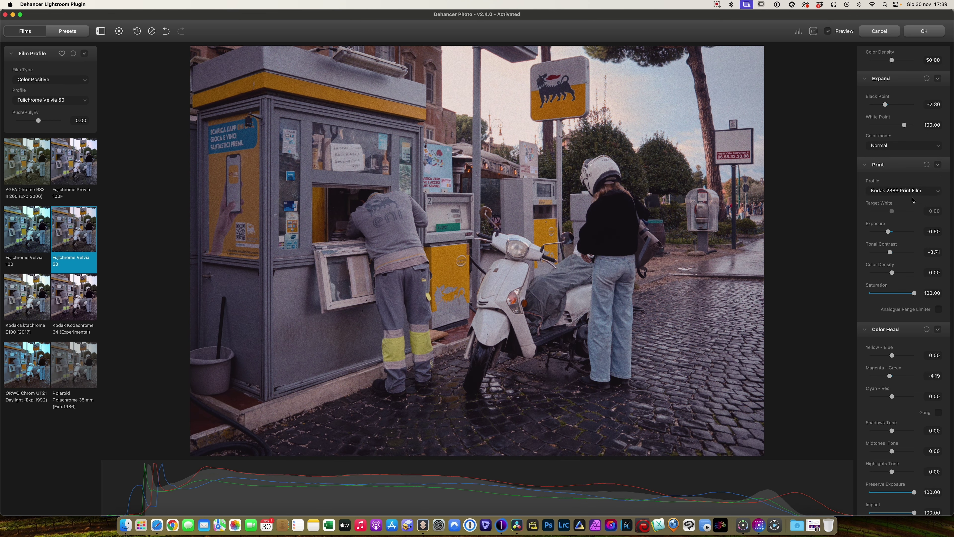
pyautogui.scroll(-3, 898, 278)
pyautogui.scroll(-4, 898, 278)
pyautogui.scroll(-3, 898, 278)
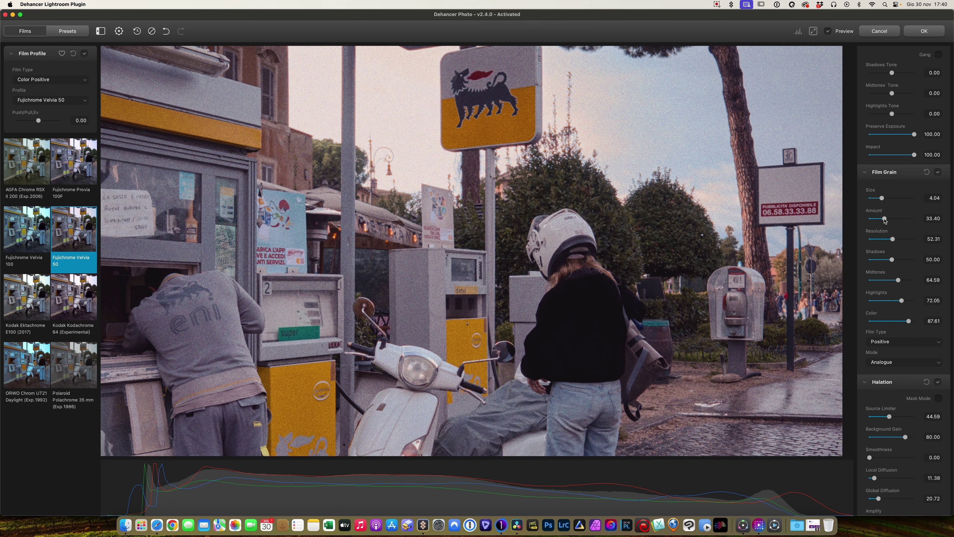
# - Reset the film grain to defaults and set grain size to 1.81
pyautogui.moveTo(885, 218); pyautogui.dragTo(877, 219)
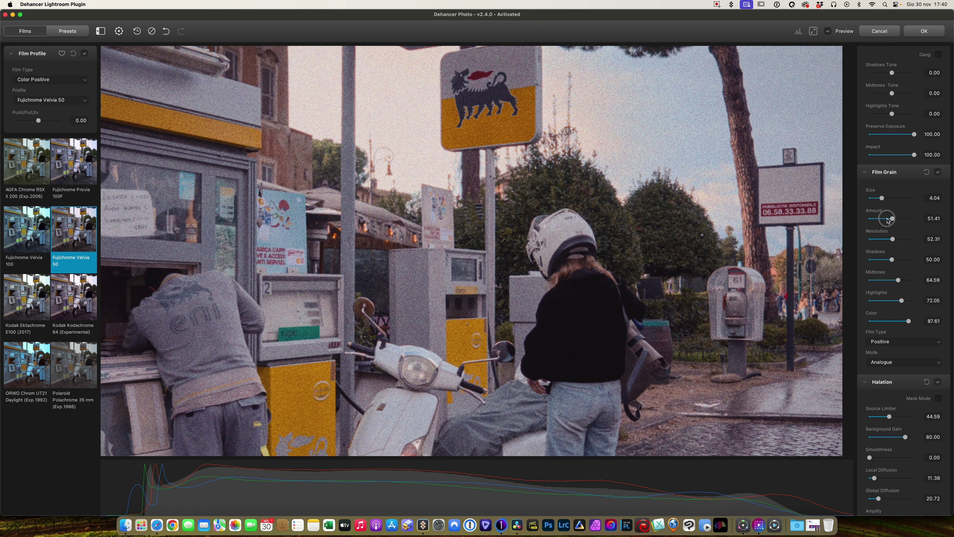
pyautogui.click(927, 172)
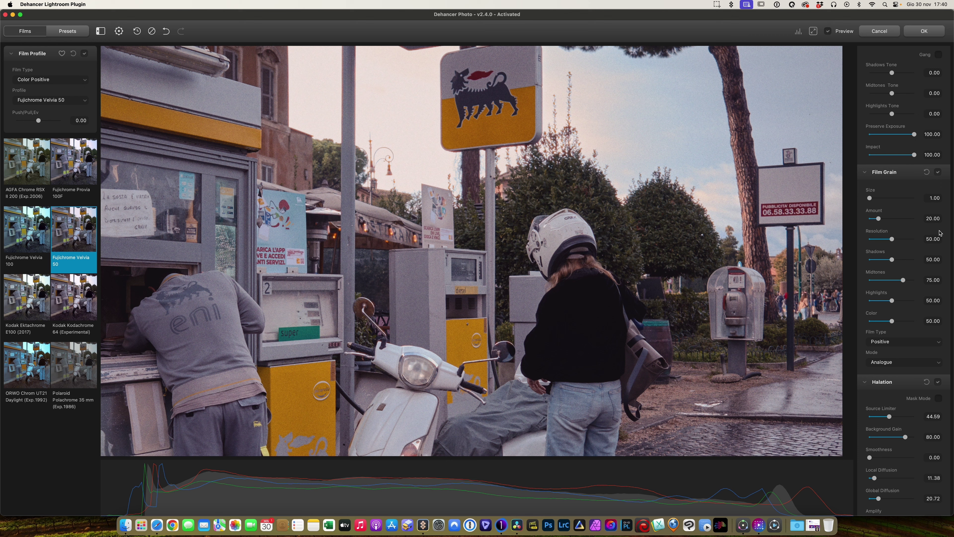
pyautogui.moveTo(869, 198)
pyautogui.mouseDown()
pyautogui.moveTo(889, 208)
pyautogui.moveTo(873, 212)
pyautogui.mouseUp()
pyautogui.click(601, 267)
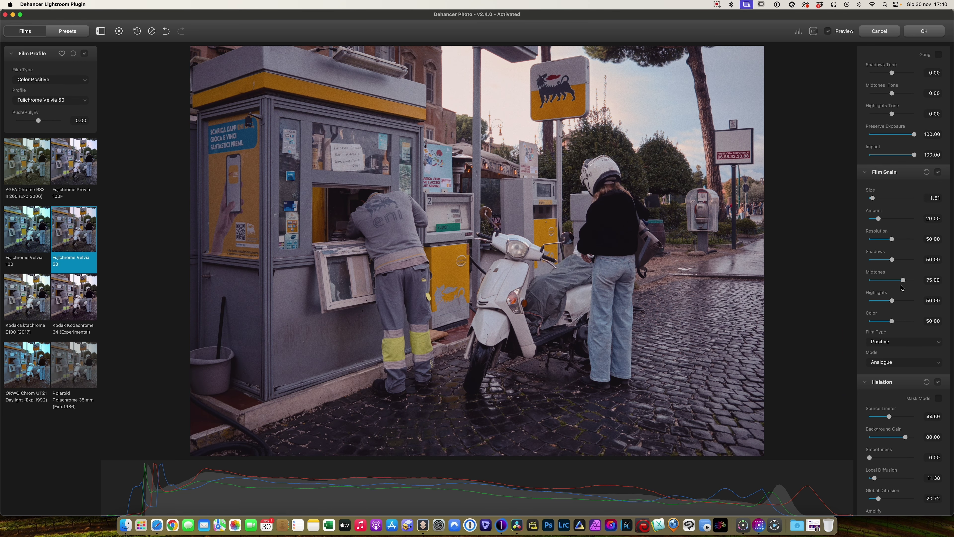
# - Try the Negative grain film type, then return to Positive
pyautogui.click(914, 343)
pyautogui.click(917, 335)
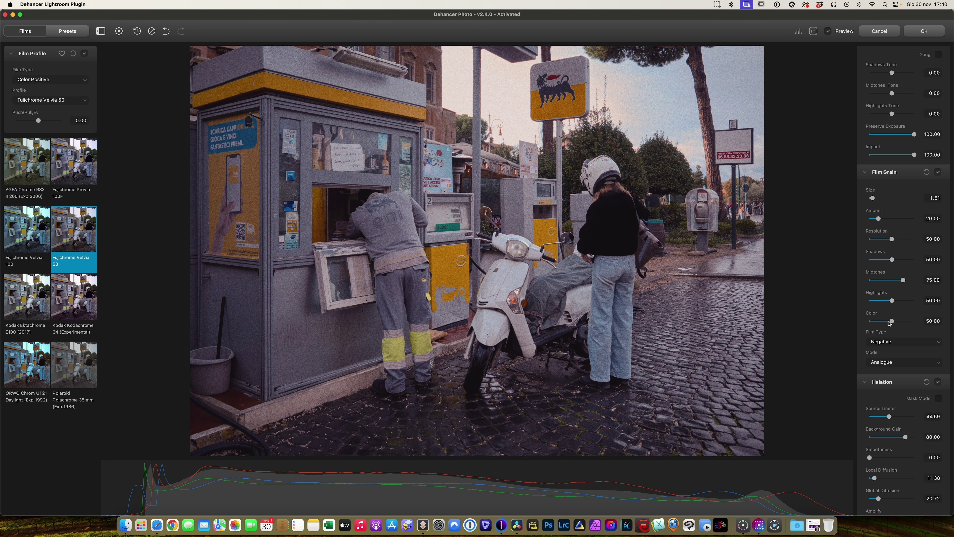
pyautogui.click(918, 343)
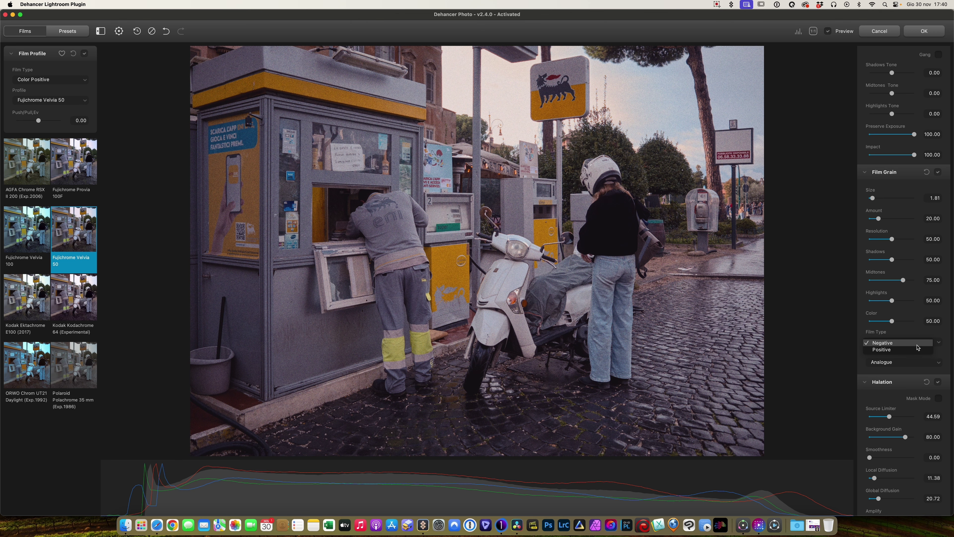
pyautogui.click(917, 349)
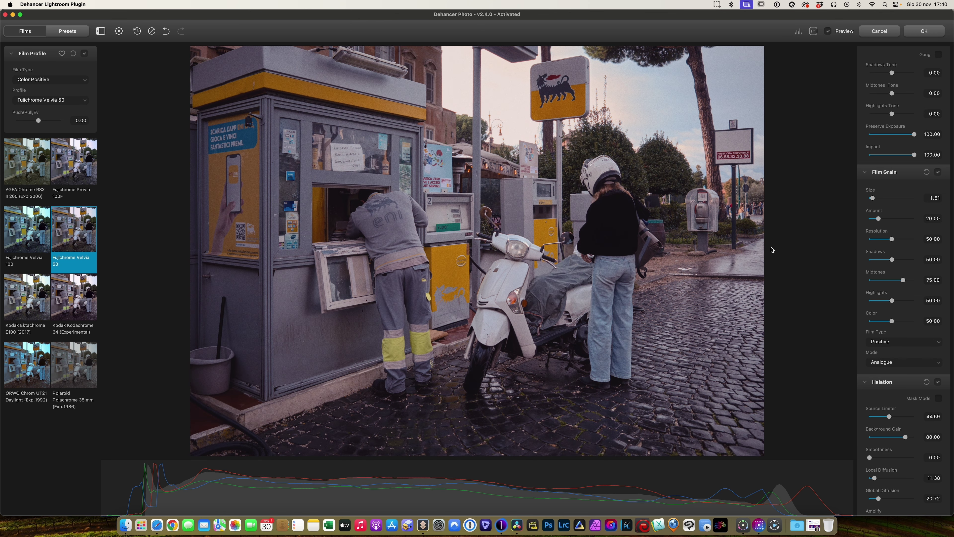
pyautogui.scroll(-10, 918, 364)
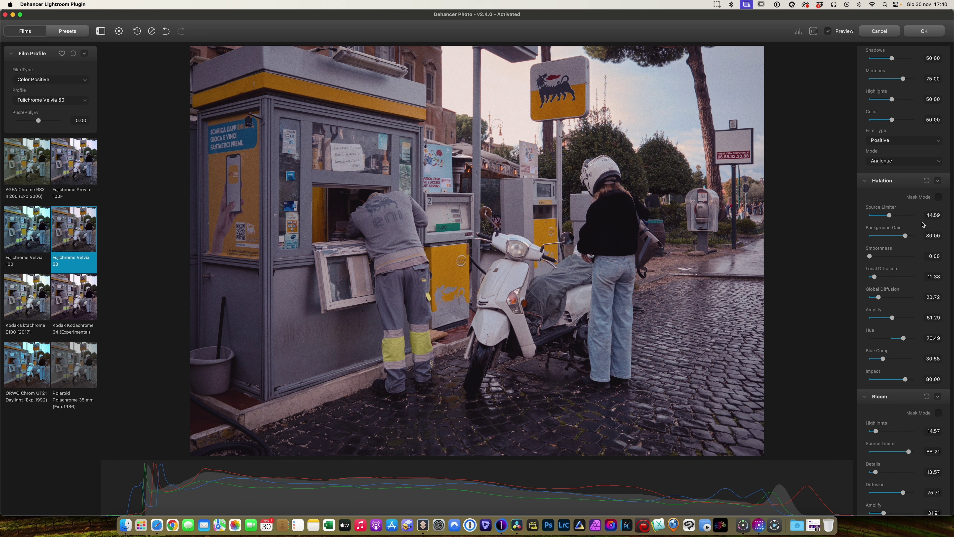
# - Preview the halation mask alone and inspect the photo at 1:1
pyautogui.click(939, 197)
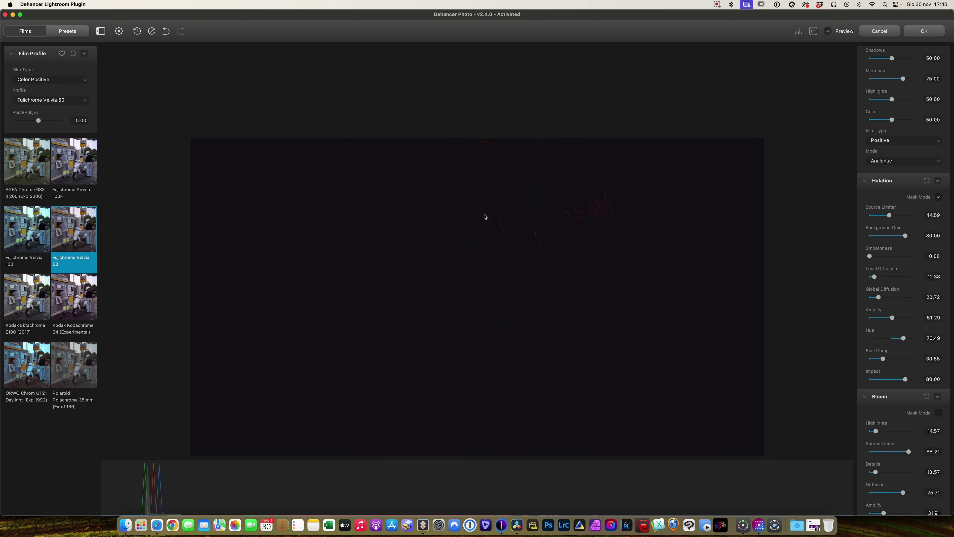
pyautogui.click(939, 198)
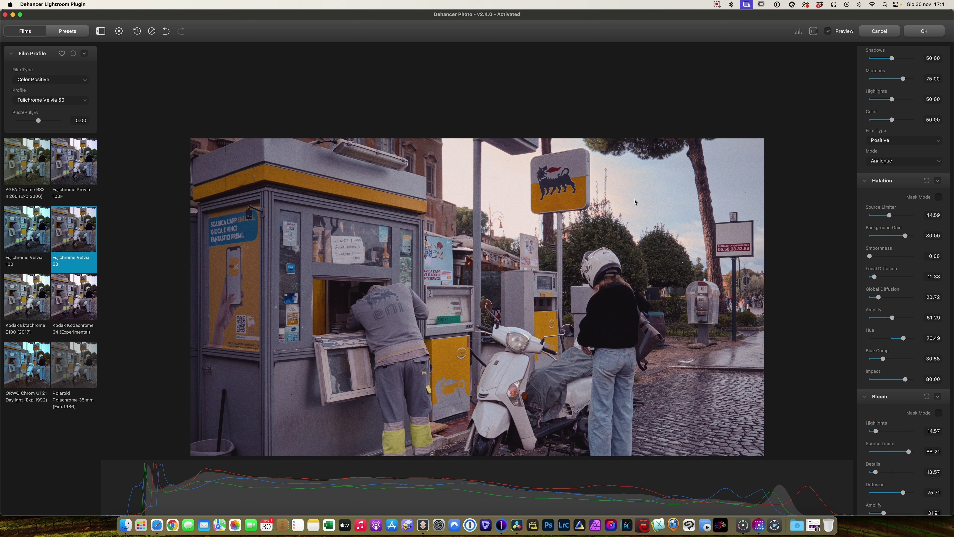
pyautogui.click(613, 220)
pyautogui.click(614, 220)
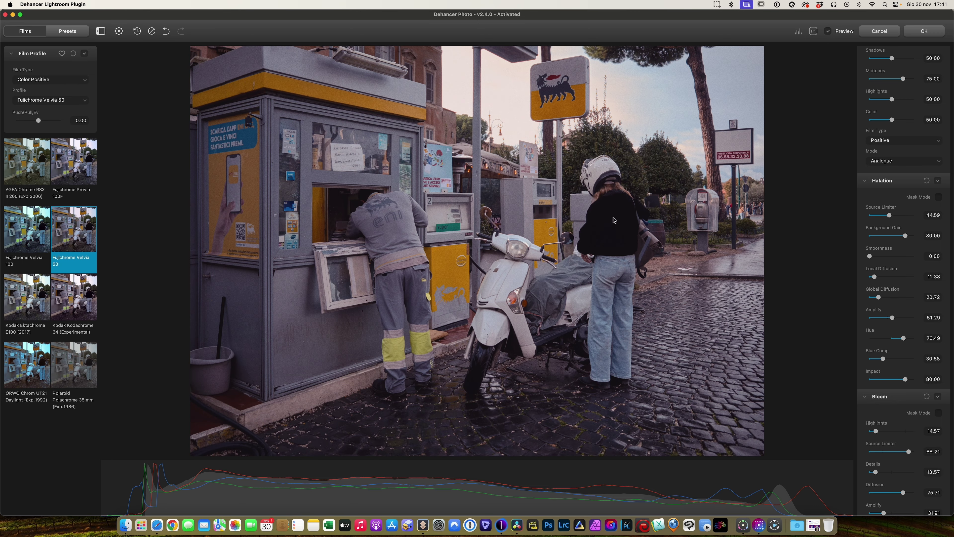
# - Raise halation Amplify, then bring it down to 33.62
pyautogui.click(550, 211)
pyautogui.click(602, 185)
pyautogui.moveTo(894, 318); pyautogui.dragTo(908, 319)
pyautogui.moveTo(908, 320); pyautogui.dragTo(885, 318)
# - Turn halation on and flick it off and on to compare, leaving it on
pyautogui.click(938, 181)
pyautogui.click(596, 88)
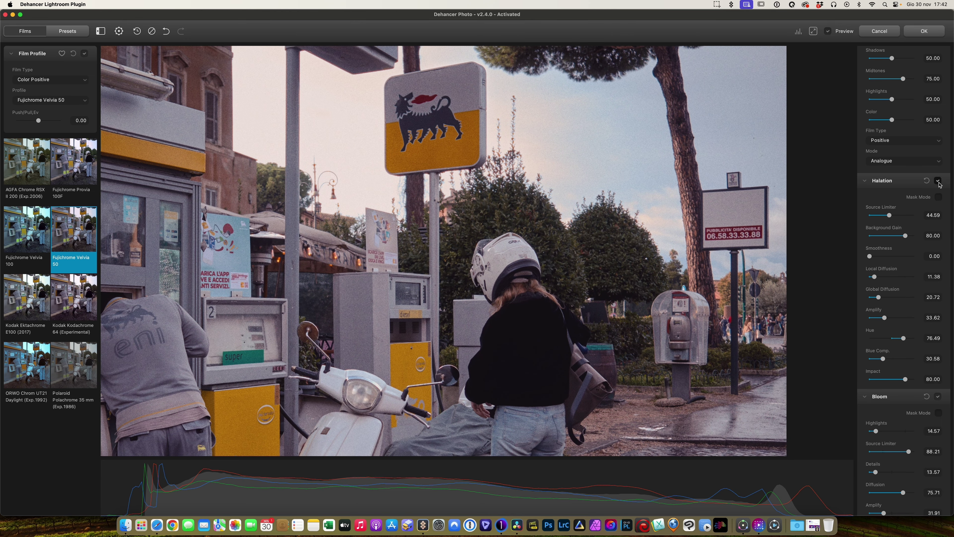
pyautogui.click(938, 181)
pyautogui.click(938, 181)
pyautogui.click(939, 181)
pyautogui.scroll(-3, 895, 347)
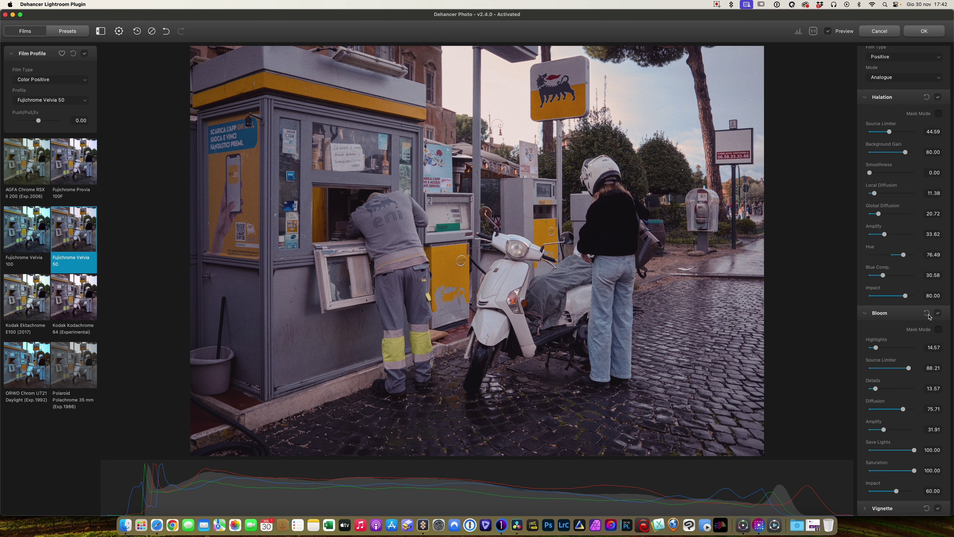
# - Compare bloom off and on twice, keep it on, and expand the Vignette settings
pyautogui.click(939, 313)
pyautogui.click(939, 314)
pyautogui.scroll(2, 506, 94)
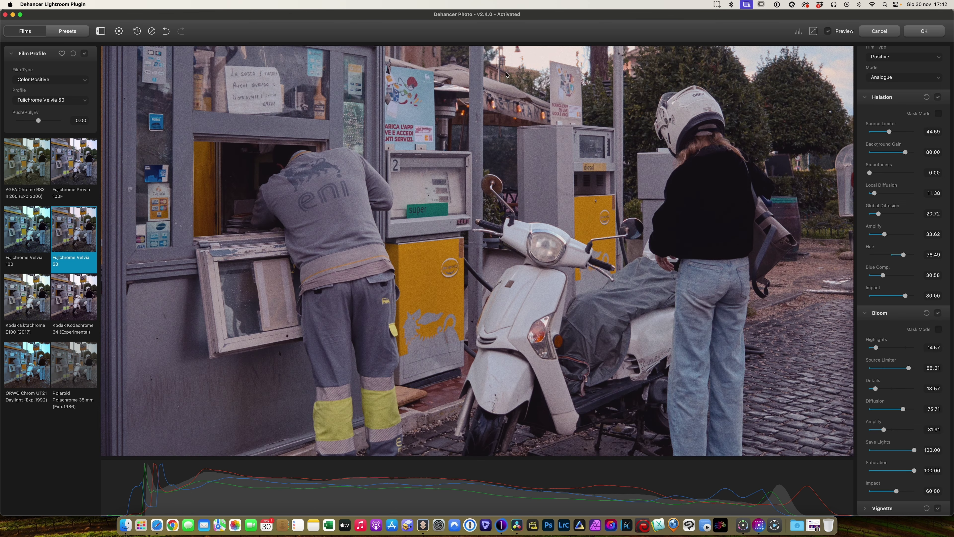
pyautogui.scroll(2, 510, 117)
pyautogui.scroll(2, 515, 170)
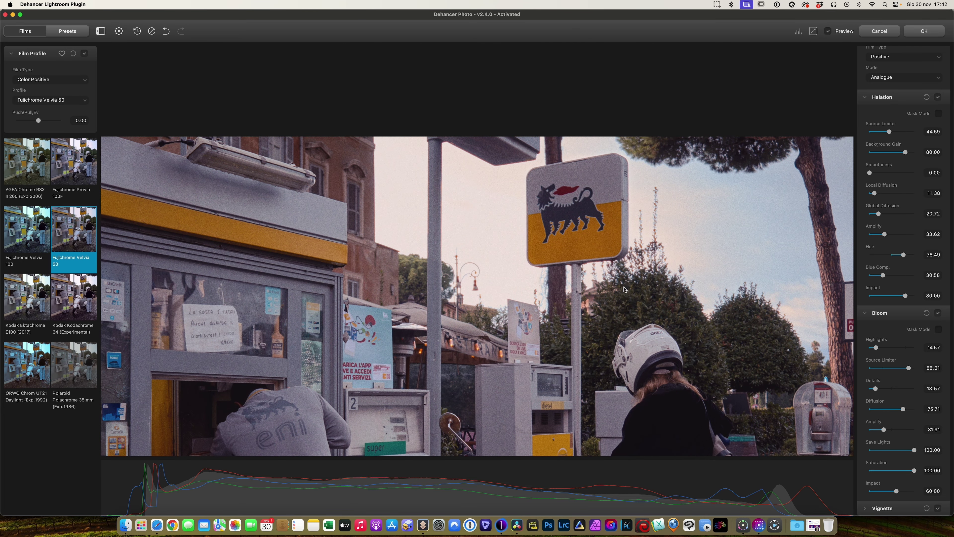
pyautogui.click(938, 313)
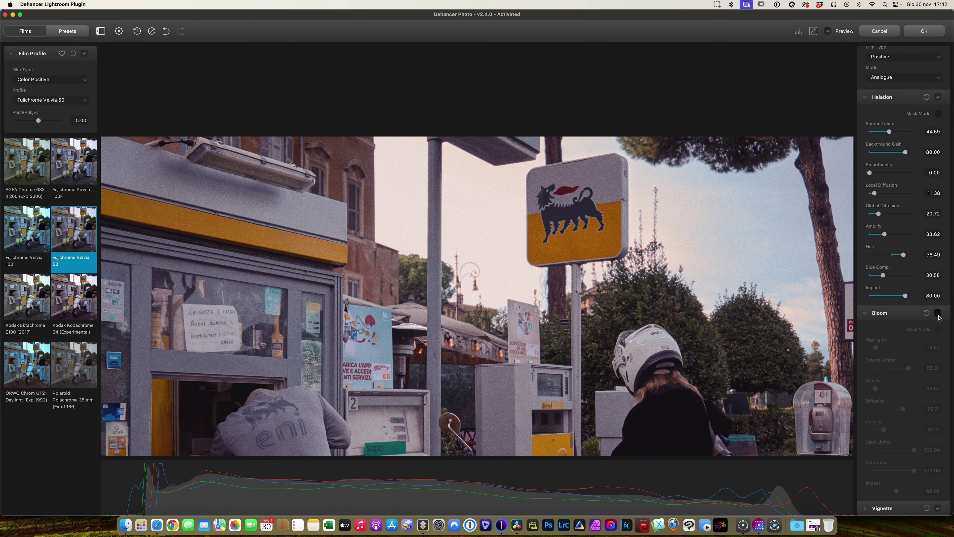
pyautogui.click(938, 314)
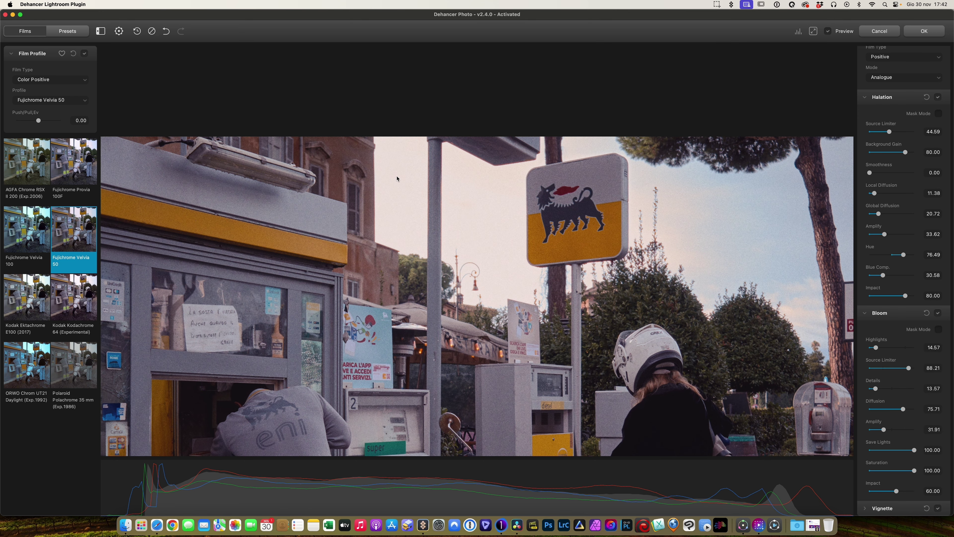
pyautogui.click(577, 218)
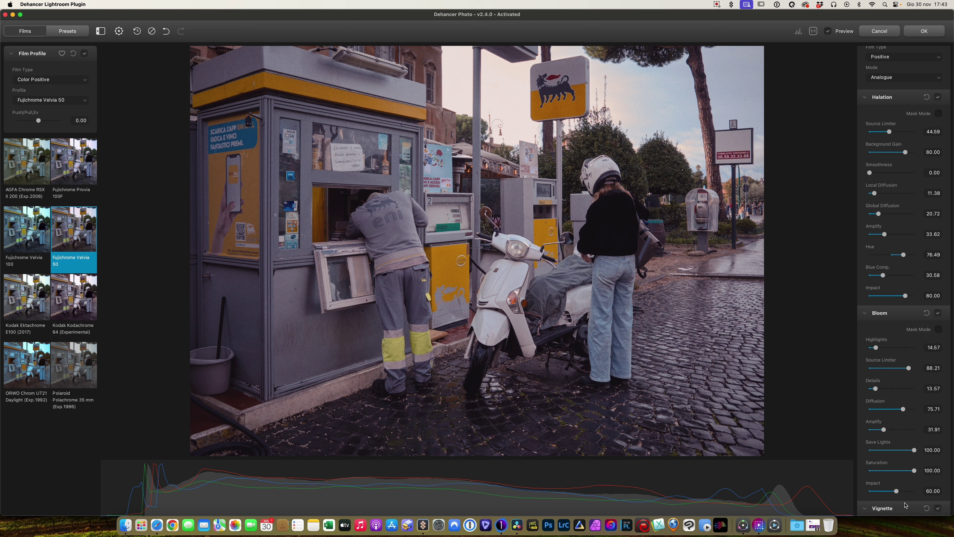
pyautogui.click(907, 503)
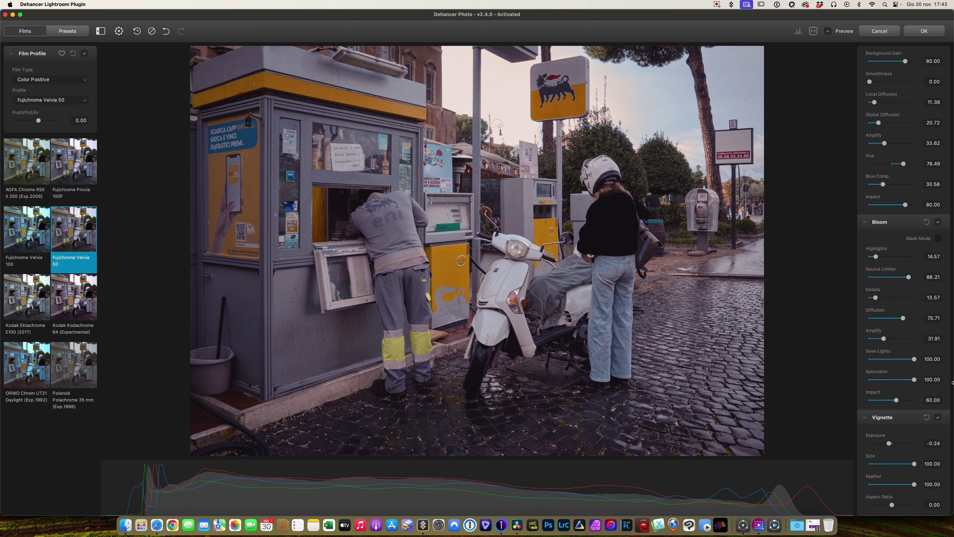
# - Toggle the vignette off and on, then compare graded and original photo twice with Preview
pyautogui.click(938, 417)
pyautogui.click(938, 418)
pyautogui.click(829, 32)
pyautogui.click(829, 31)
pyautogui.click(828, 33)
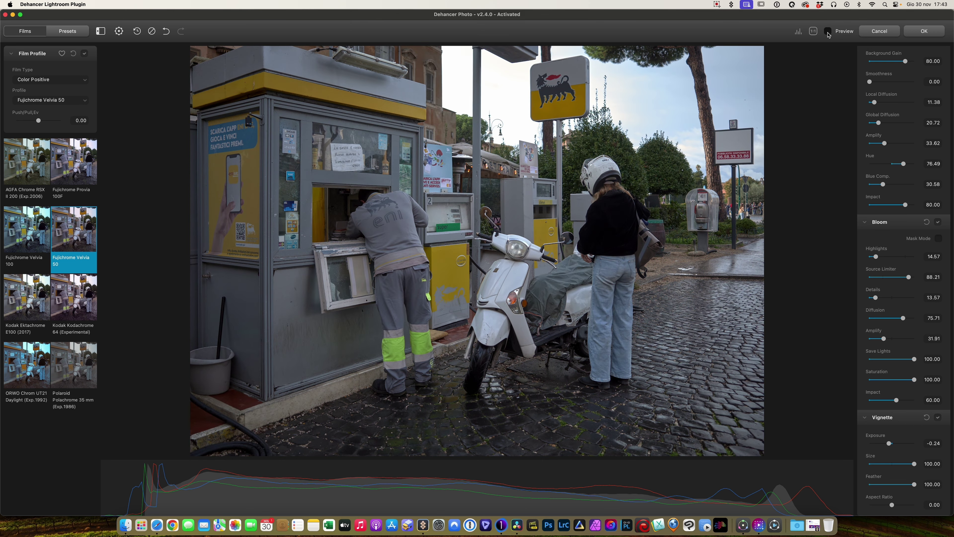
pyautogui.click(828, 33)
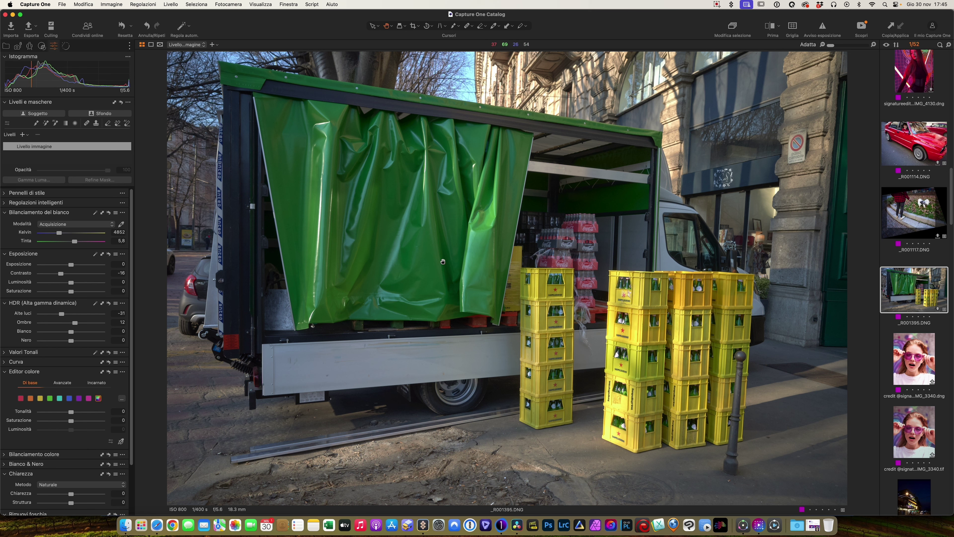
# - Apply Keystone Automatico to the delivery truck photo, then send it to Dehancer as a variant
pyautogui.click(29, 46)
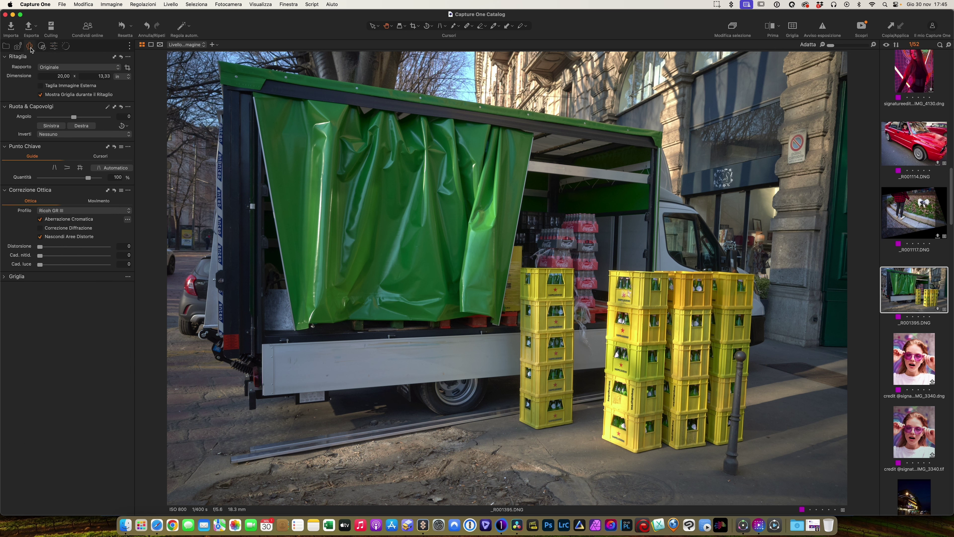
pyautogui.click(117, 170)
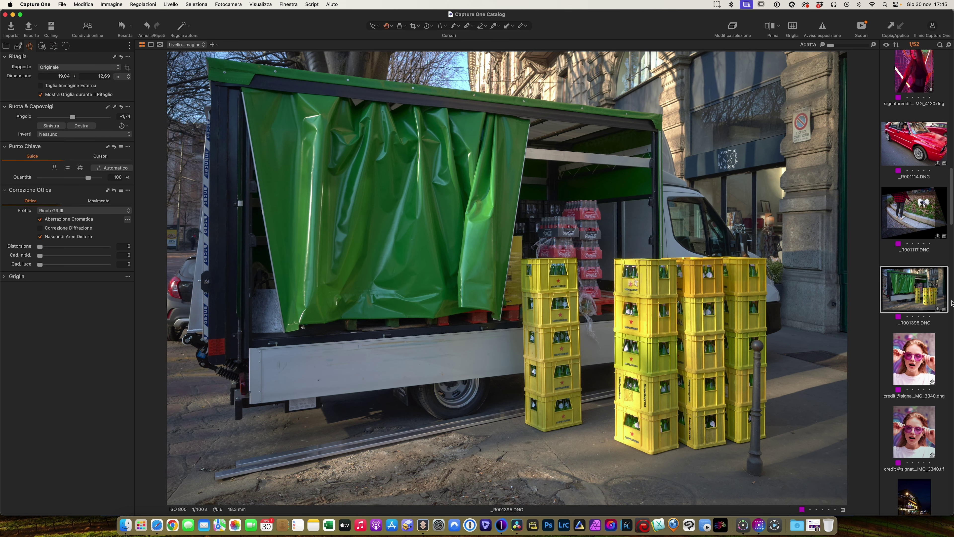
pyautogui.rightClick(911, 291)
pyautogui.moveTo(850, 286)
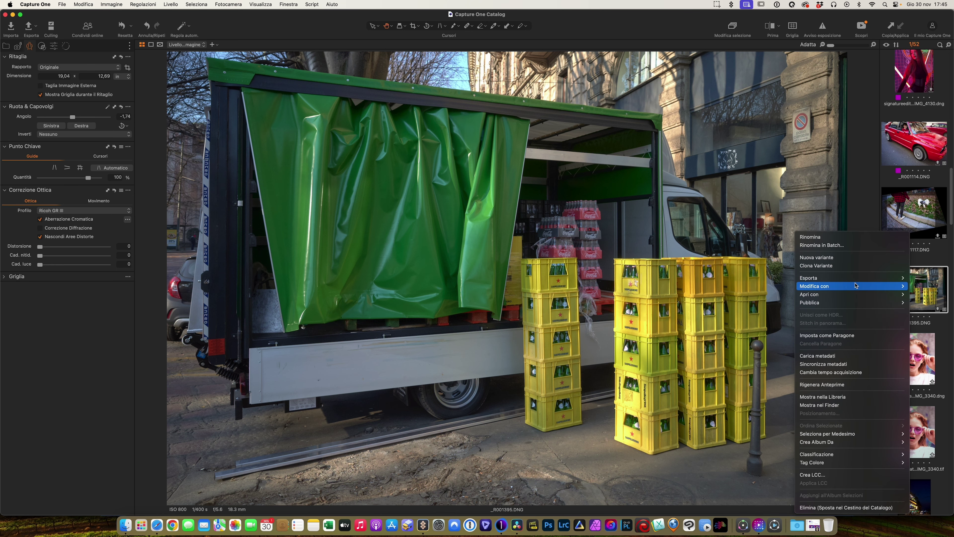
pyautogui.click(756, 380)
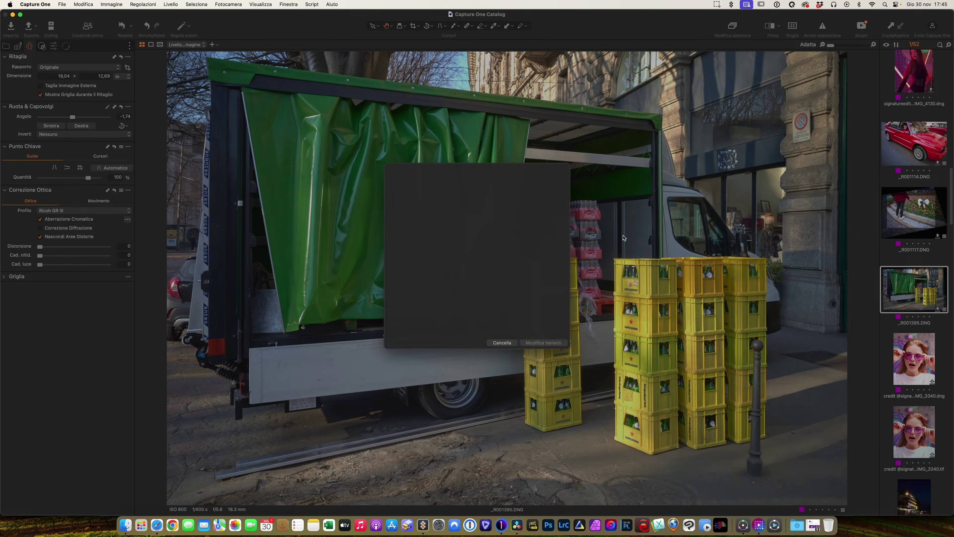
pyautogui.press('Return')
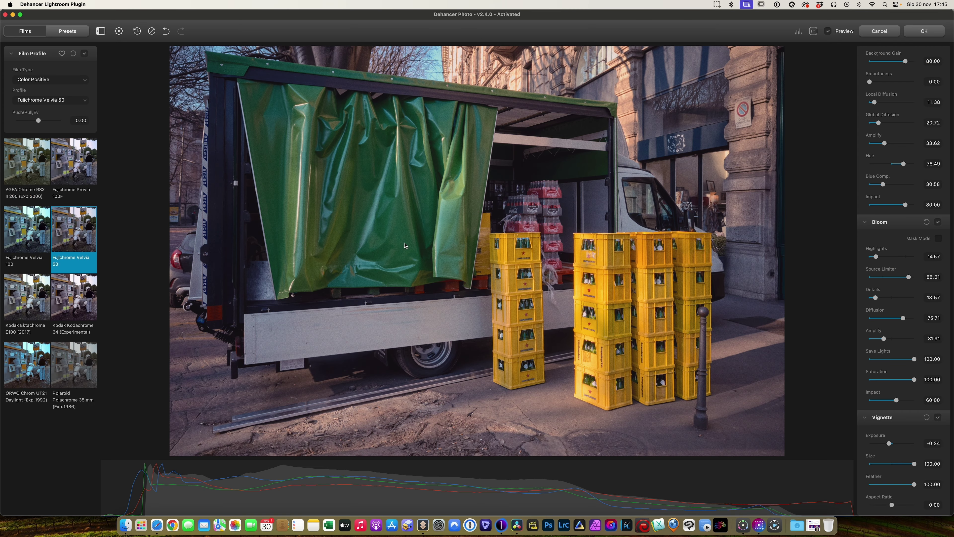
# - Switch film type to Color Negative and pick Fujicolor C200 after browsing the stocks
pyautogui.click(50, 80)
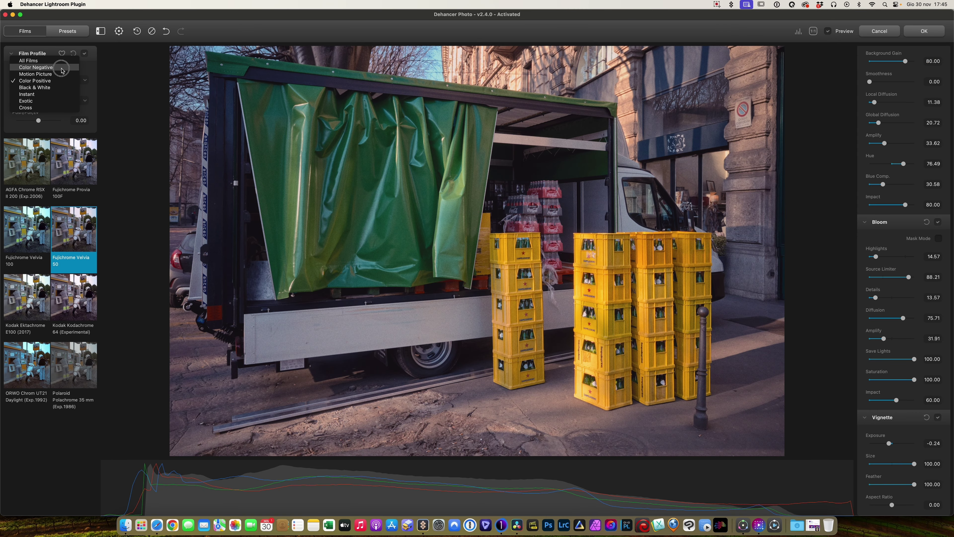
pyautogui.click(38, 71)
pyautogui.click(37, 173)
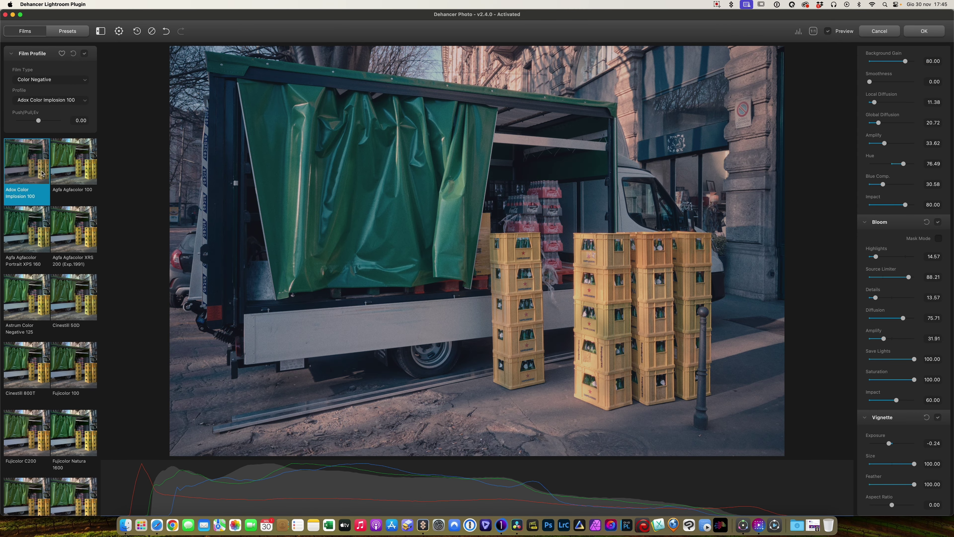
pyautogui.press('Right')
pyautogui.press('Right')
pyautogui.press('Right')
pyautogui.press('Right')
pyautogui.press('Right')
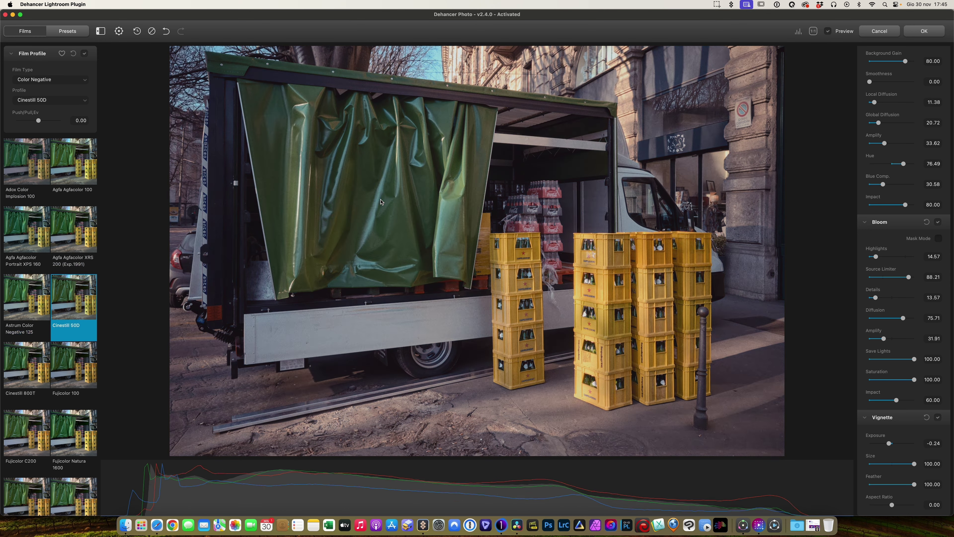
pyautogui.press('Right')
pyautogui.press('Right')
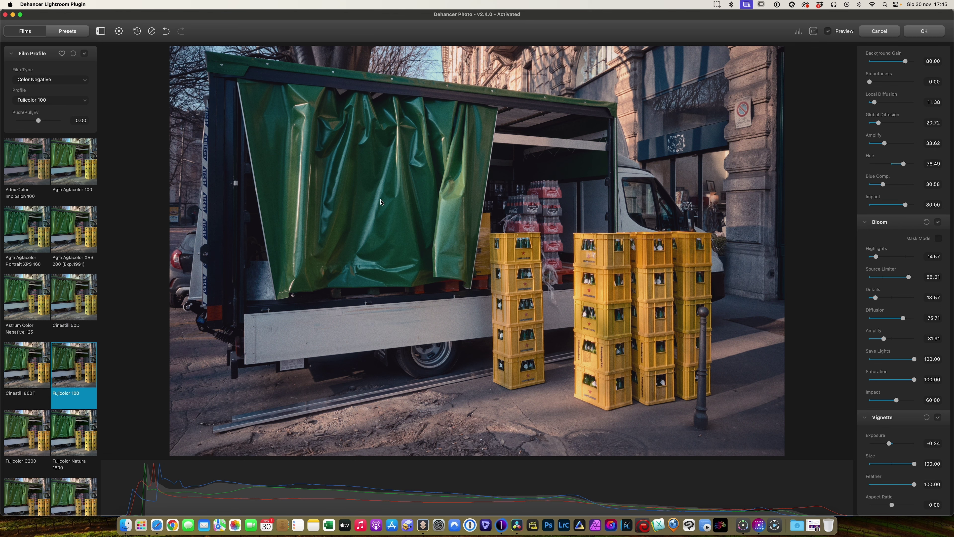
pyautogui.press('Right')
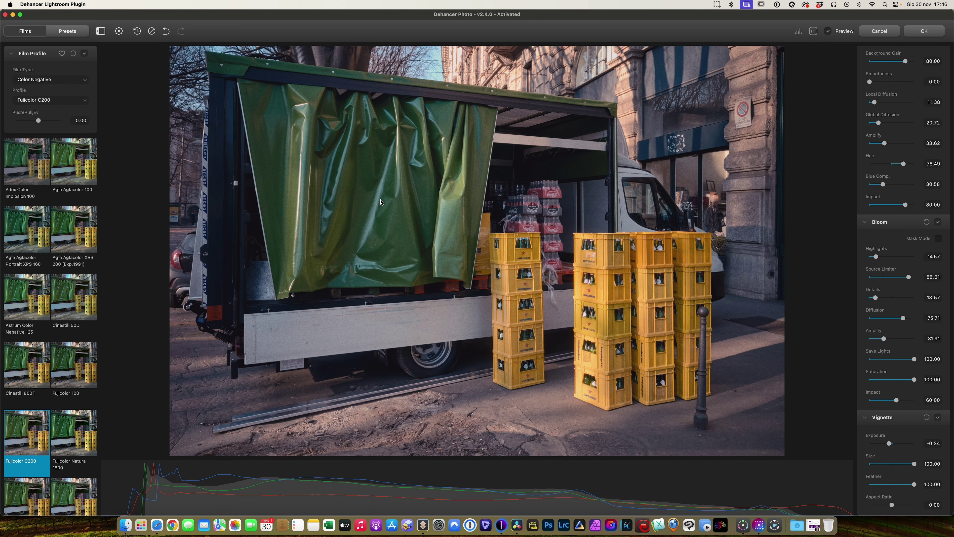
pyautogui.press('Right')
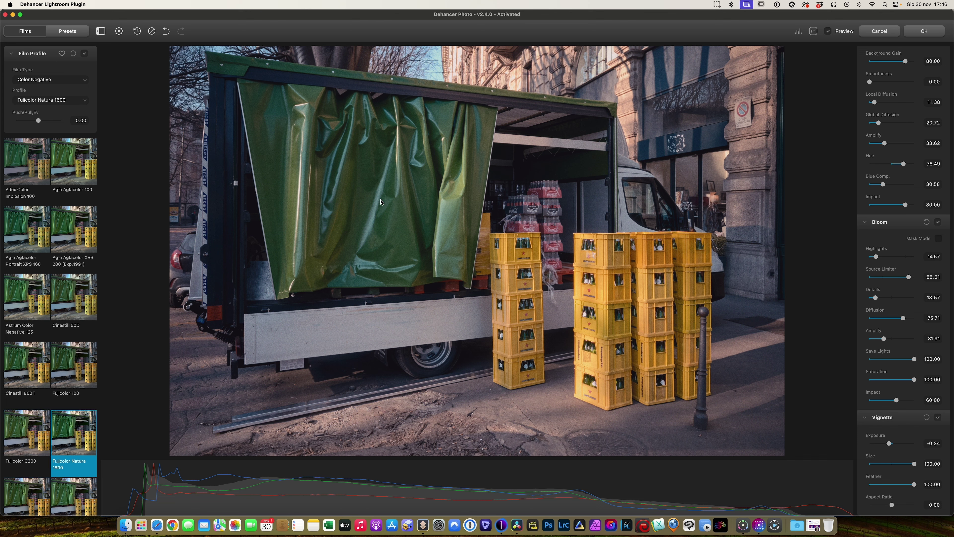
pyautogui.click(37, 460)
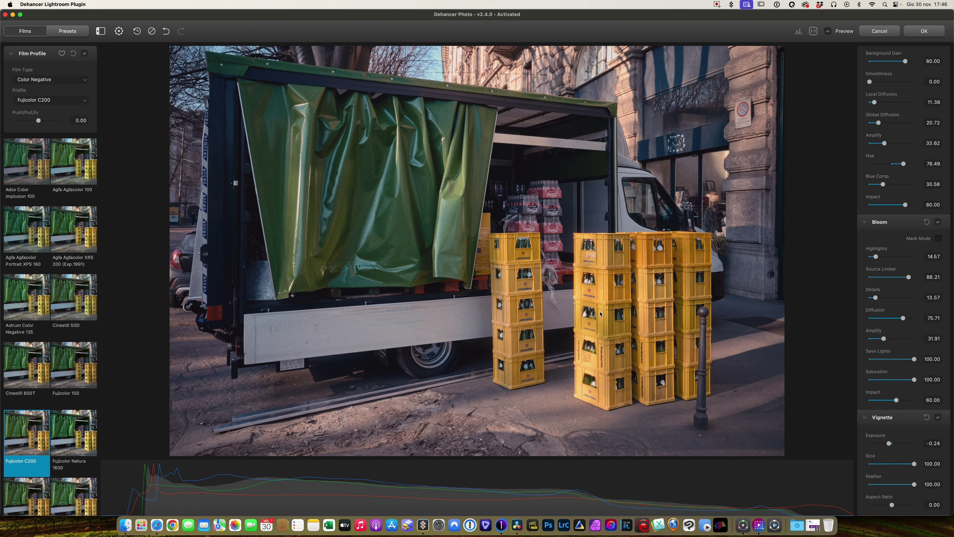
# - Try push/pull at -1.20 EV, return it to 0.00, and show the original photo
pyautogui.moveTo(39, 123); pyautogui.dragTo(25, 121)
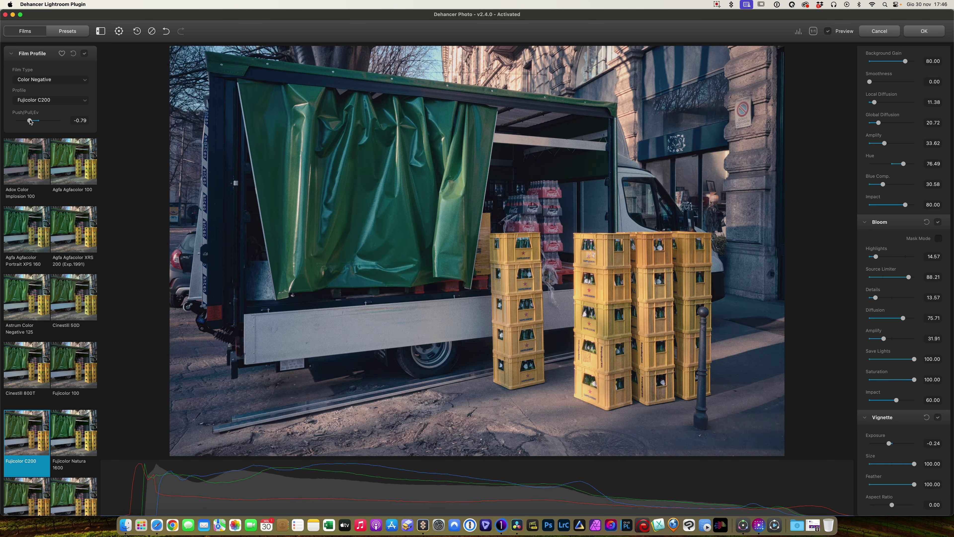
pyautogui.moveTo(26, 121); pyautogui.dragTo(38, 120)
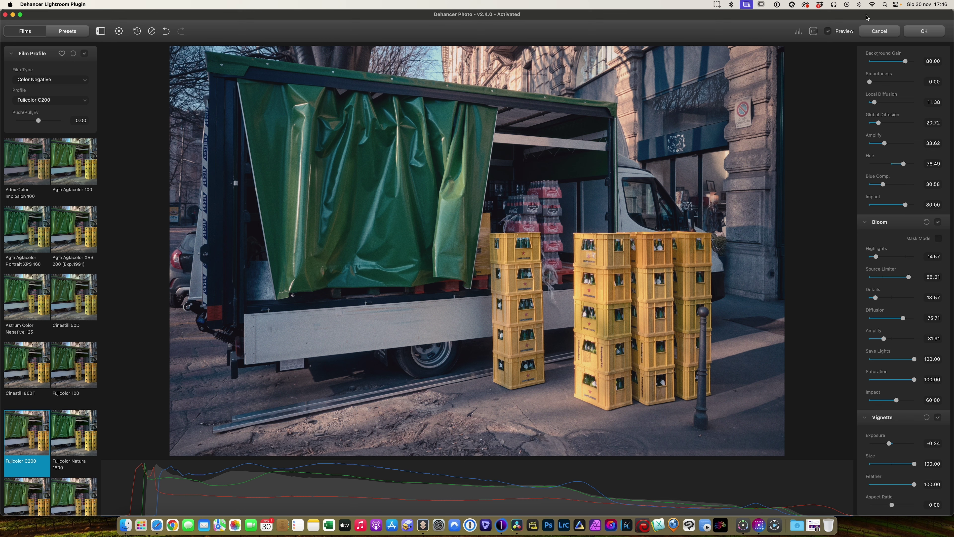
pyautogui.click(828, 32)
# - Flip between the original and the Fujicolor C200 graded truck photo to compare
pyautogui.click(828, 32)
pyautogui.click(828, 32)
pyautogui.click(828, 33)
pyautogui.scroll(5, 909, 294)
pyautogui.scroll(5, 909, 294)
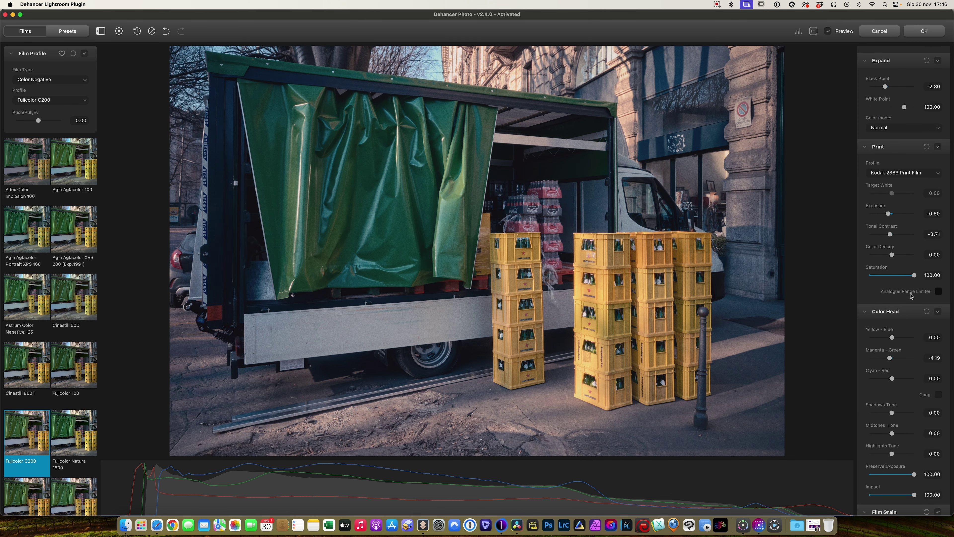
pyautogui.scroll(5, 911, 295)
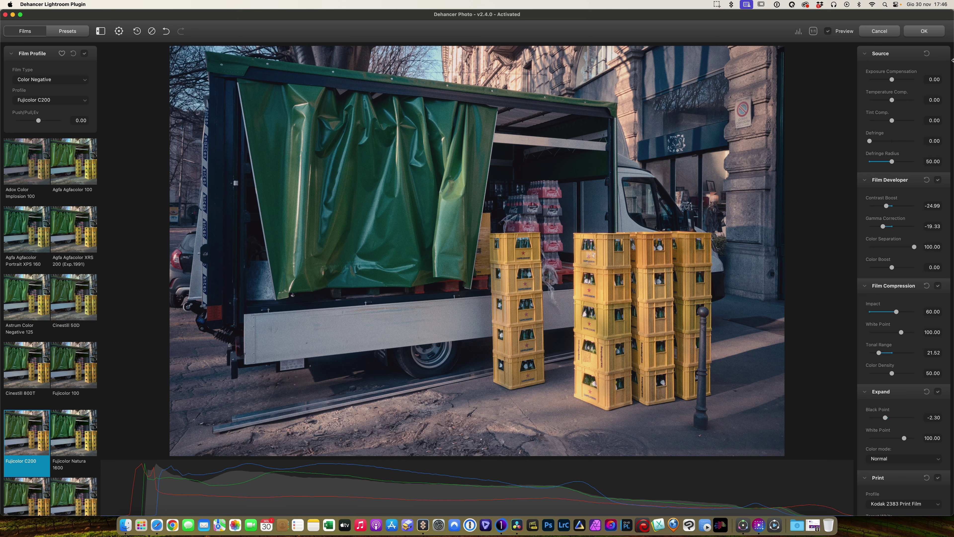
pyautogui.scroll(-5, 897, 200)
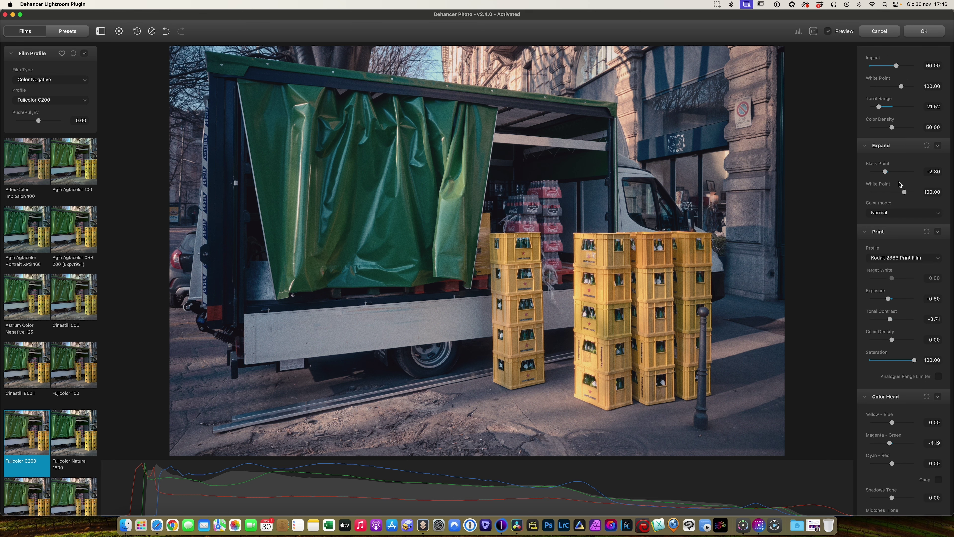
pyautogui.scroll(-5, 896, 199)
# - Change the print profile from Kodak 2383 to Kodak Endura Glossy Paper and compare
pyautogui.click(909, 191)
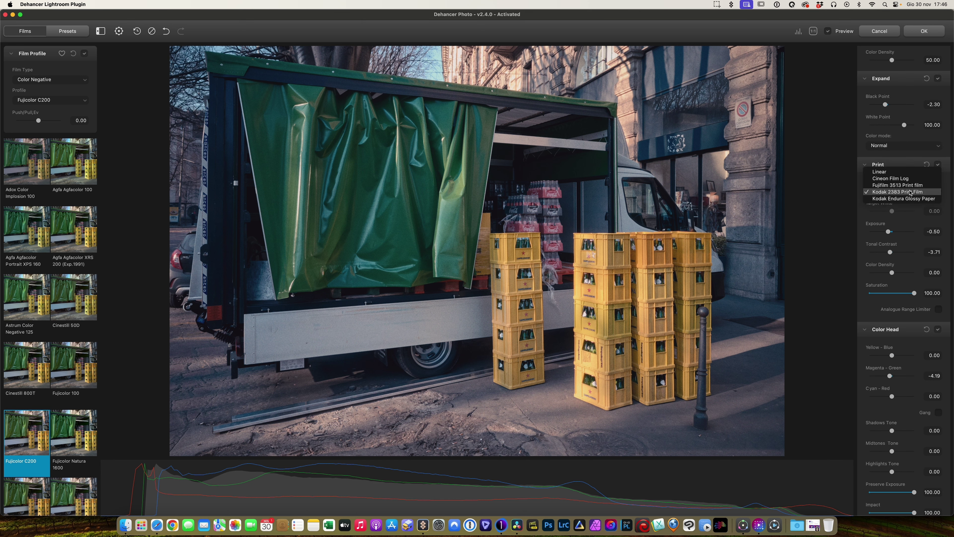
pyautogui.click(908, 198)
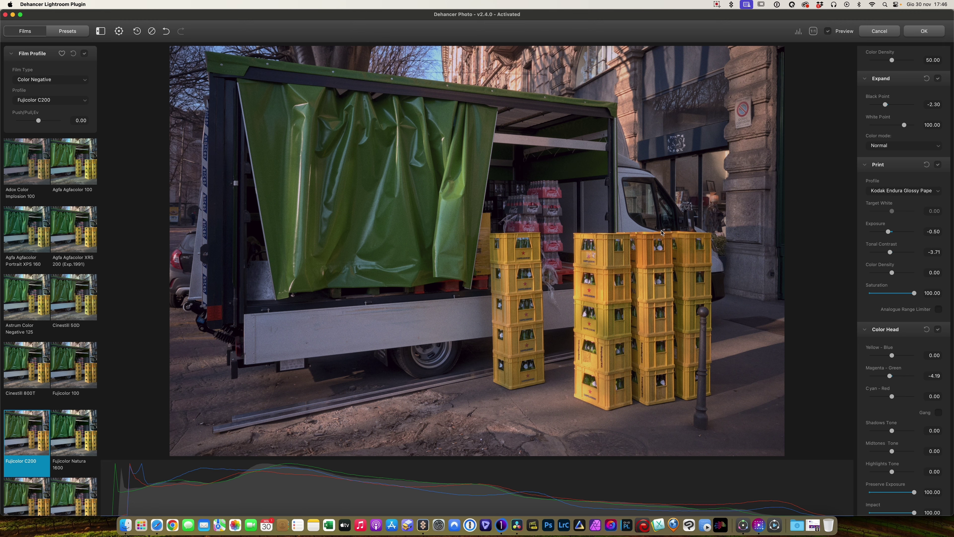
pyautogui.click(828, 32)
# - Inspect the crates and van wheel at 1:1, then fit the whole photo back in view
pyautogui.click(828, 32)
pyautogui.click(813, 32)
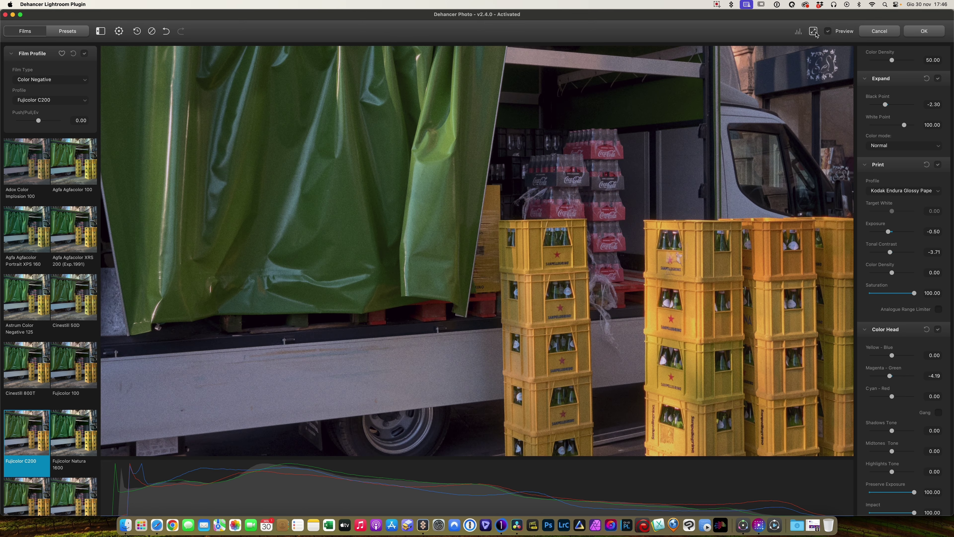
pyautogui.moveTo(442, 266); pyautogui.dragTo(612, 305)
pyautogui.moveTo(416, 212)
pyautogui.mouseDown()
pyautogui.moveTo(620, 121)
pyautogui.moveTo(729, 28)
pyautogui.mouseUp()
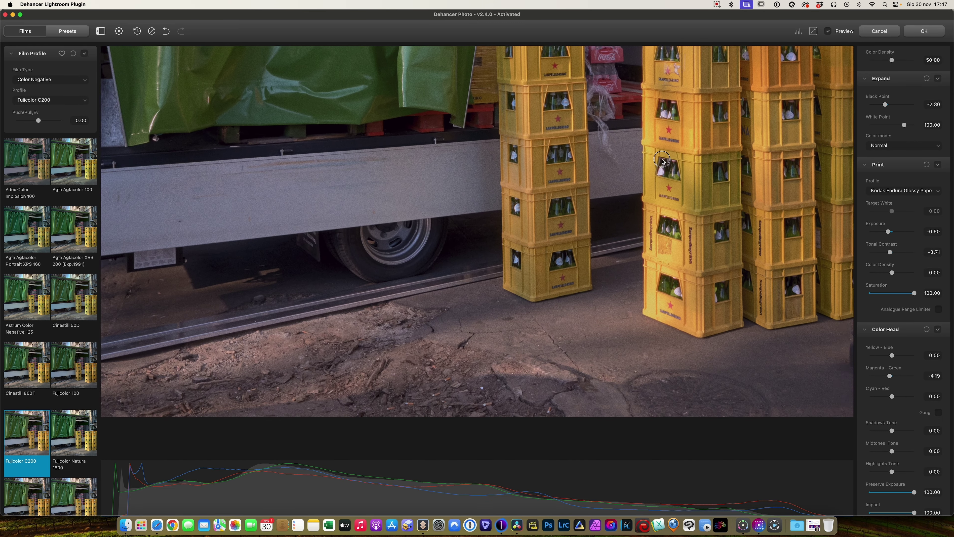
pyautogui.moveTo(469, 323); pyautogui.dragTo(661, 296)
pyautogui.scroll(-5, 661, 296)
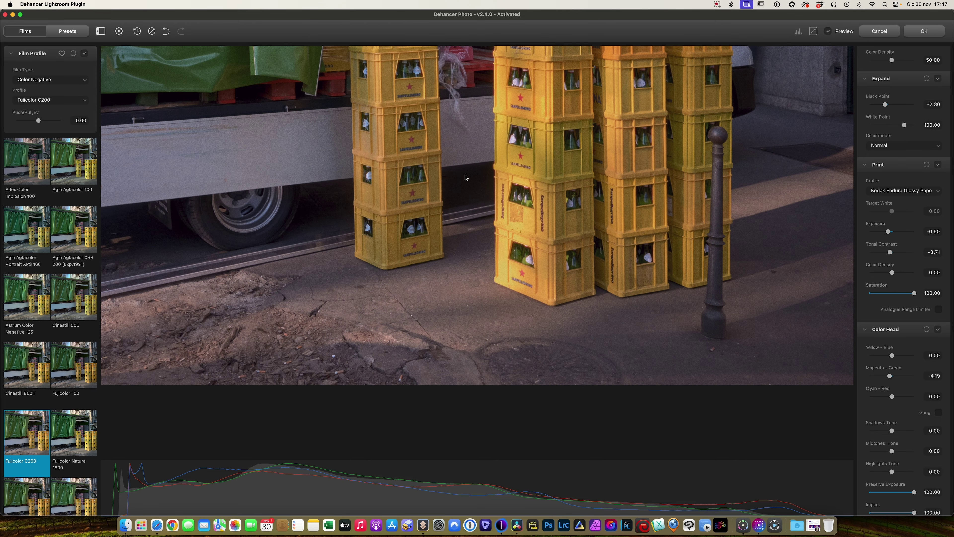
pyautogui.scroll(3, 420, 285)
pyautogui.scroll(3, 474, 221)
pyautogui.hscroll(-10, 474, 221)
pyautogui.scroll(5, 474, 221)
pyautogui.click(424, 204)
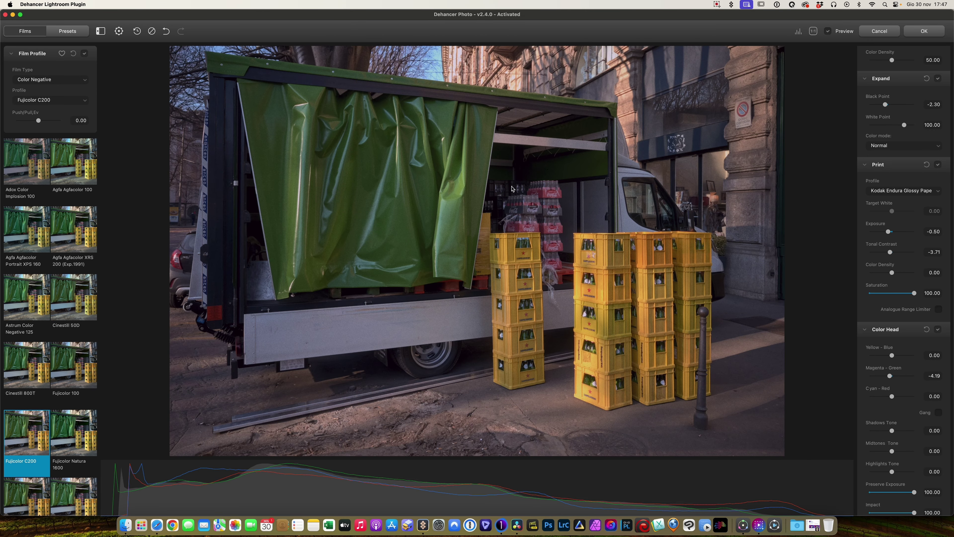
pyautogui.click(829, 32)
pyautogui.click(828, 32)
pyautogui.doubleClick(829, 33)
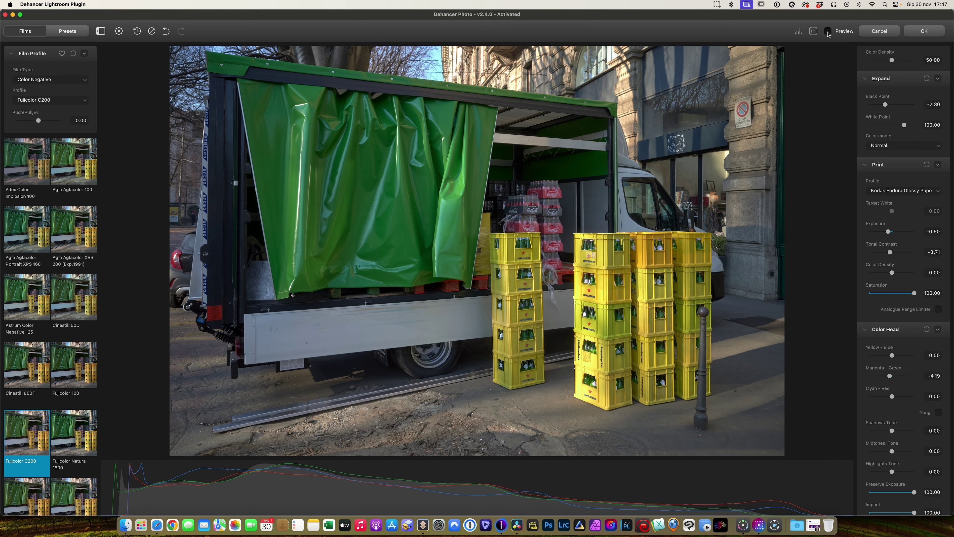
pyautogui.click(829, 32)
pyautogui.click(829, 32)
pyautogui.click(829, 31)
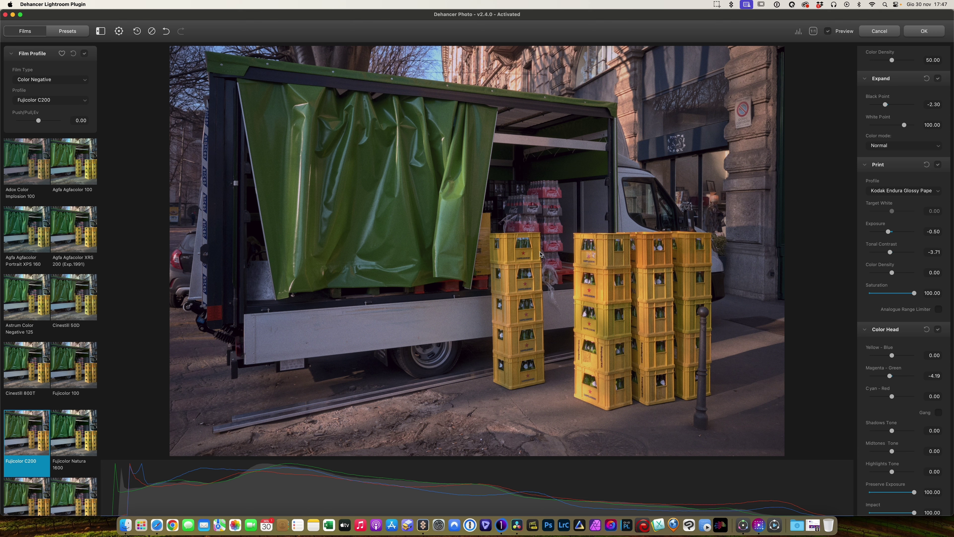
pyautogui.scroll(-10, 895, 161)
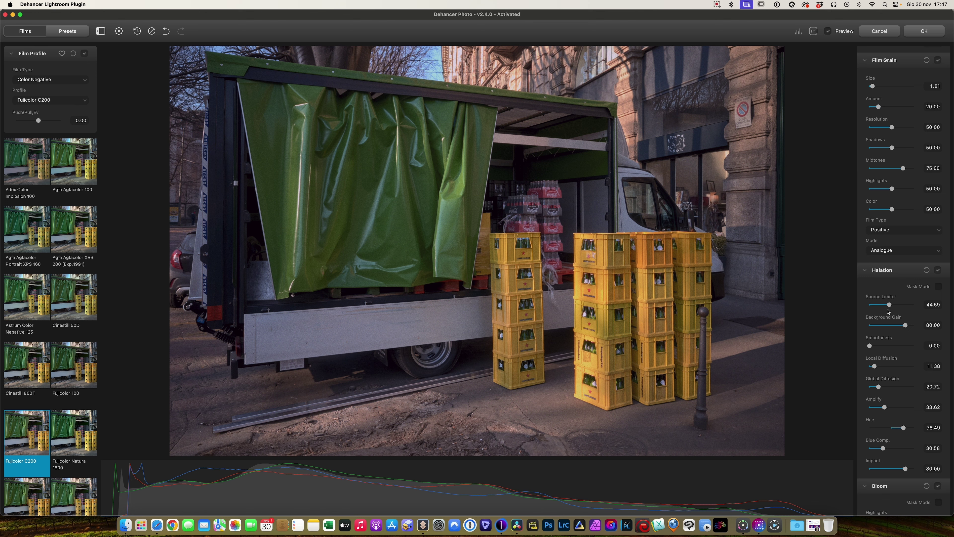
# - Set the film grain type to Negative and check it at actual pixel size
pyautogui.click(911, 230)
pyautogui.click(908, 225)
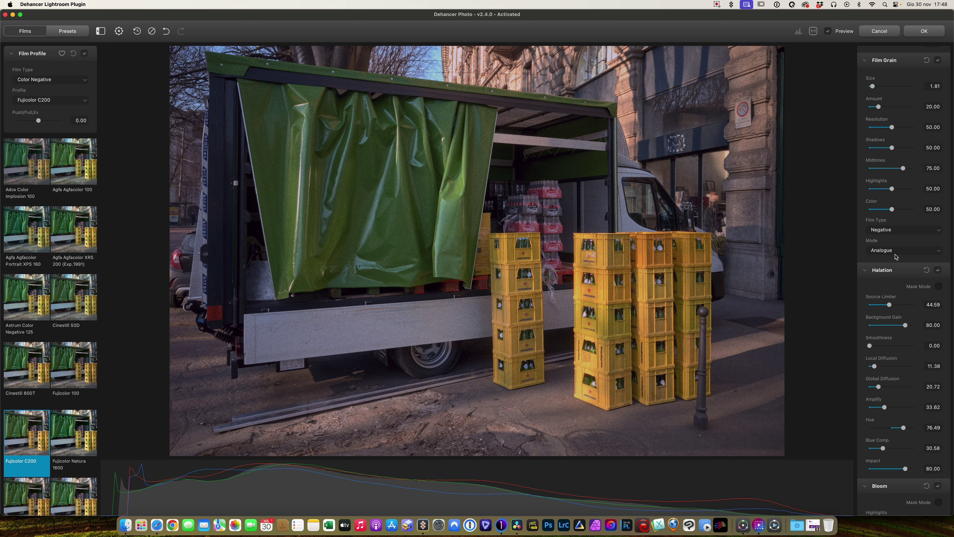
pyautogui.click(394, 213)
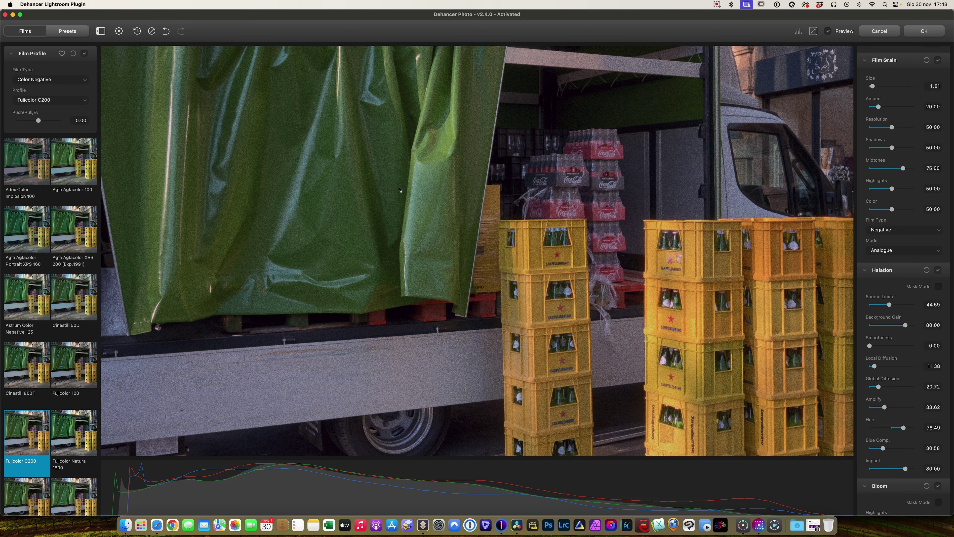
pyautogui.click(399, 198)
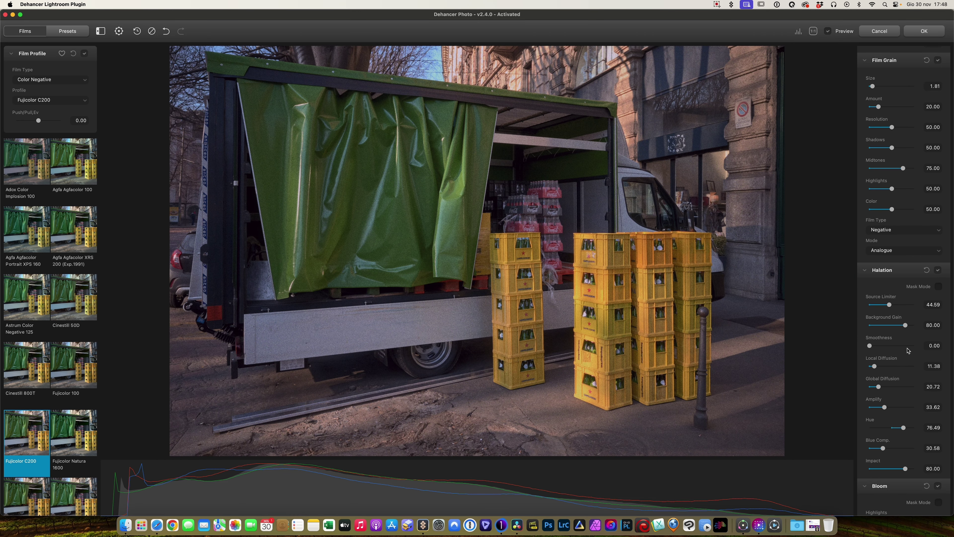
pyautogui.scroll(3, 908, 352)
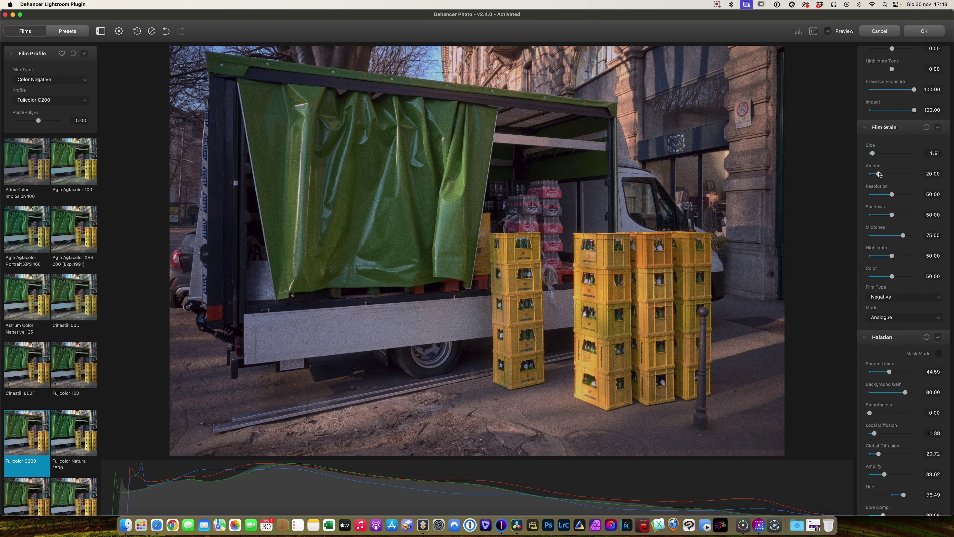
# - Lower grain size to 1.55, midtones to 41.53 and highlights to 42.06
pyautogui.moveTo(873, 154); pyautogui.dragTo(875, 176)
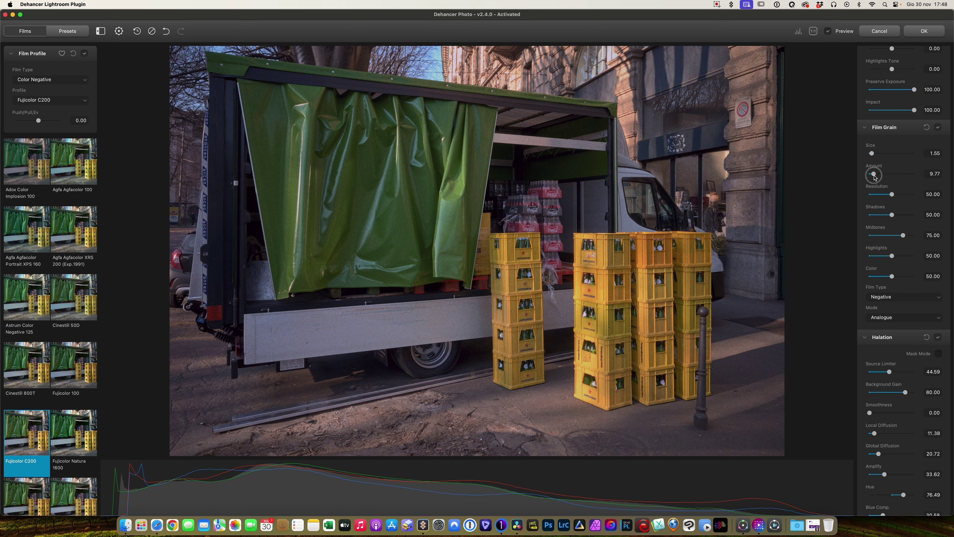
pyautogui.moveTo(904, 236); pyautogui.dragTo(888, 239)
pyautogui.click(457, 230)
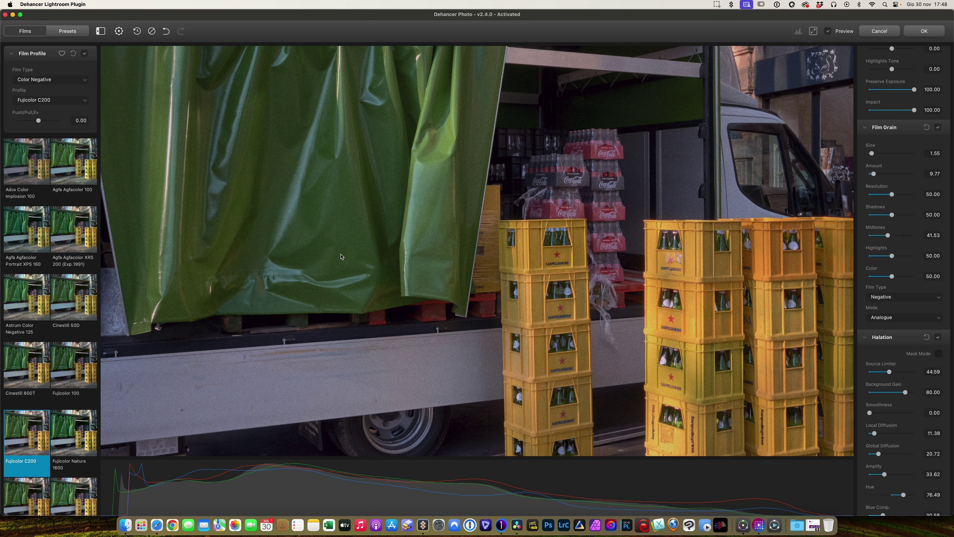
pyautogui.moveTo(892, 256); pyautogui.dragTo(889, 255)
pyautogui.scroll(-5, 923, 322)
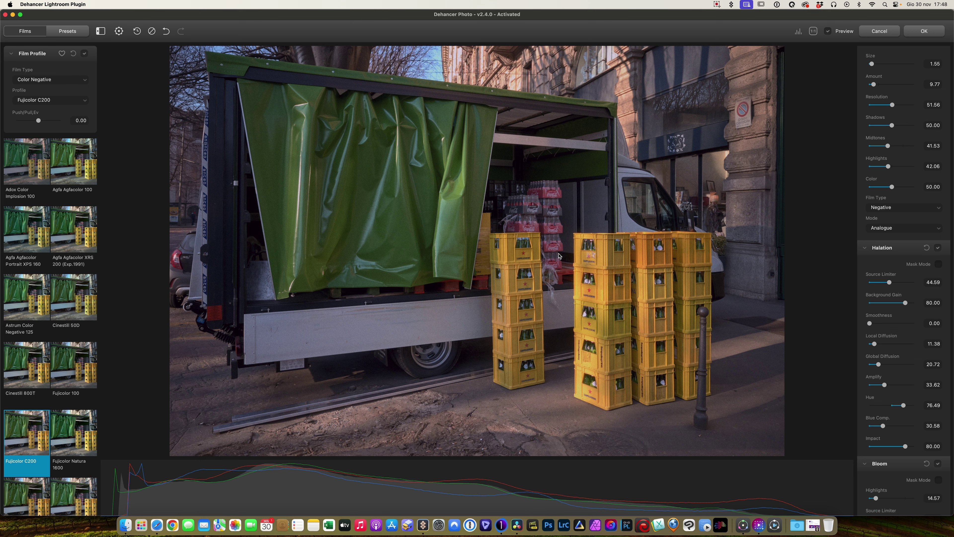
# - Toggle halation off and on, then compare the graded look against the original
pyautogui.click(939, 248)
pyautogui.click(938, 248)
pyautogui.scroll(-5, 943, 288)
pyautogui.click(828, 32)
pyautogui.click(828, 31)
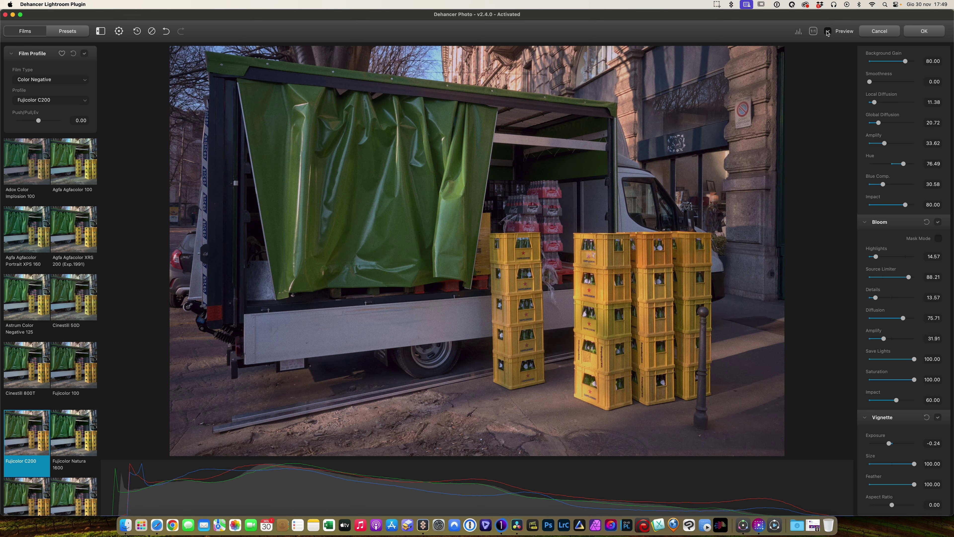
pyautogui.click(829, 31)
pyautogui.click(828, 31)
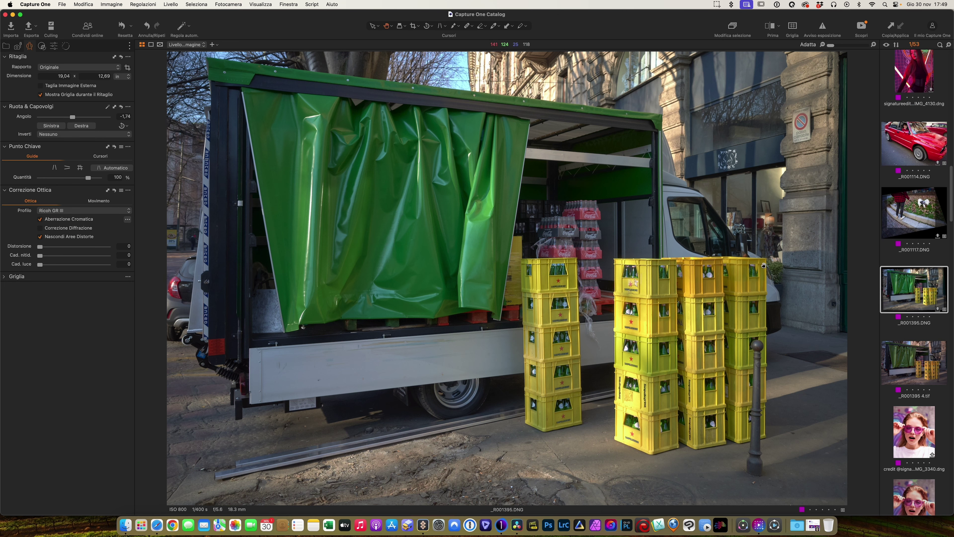
# - Select the _R001395 4.tif variant, compare it with the DNG, and check it at 100%
pyautogui.click(911, 365)
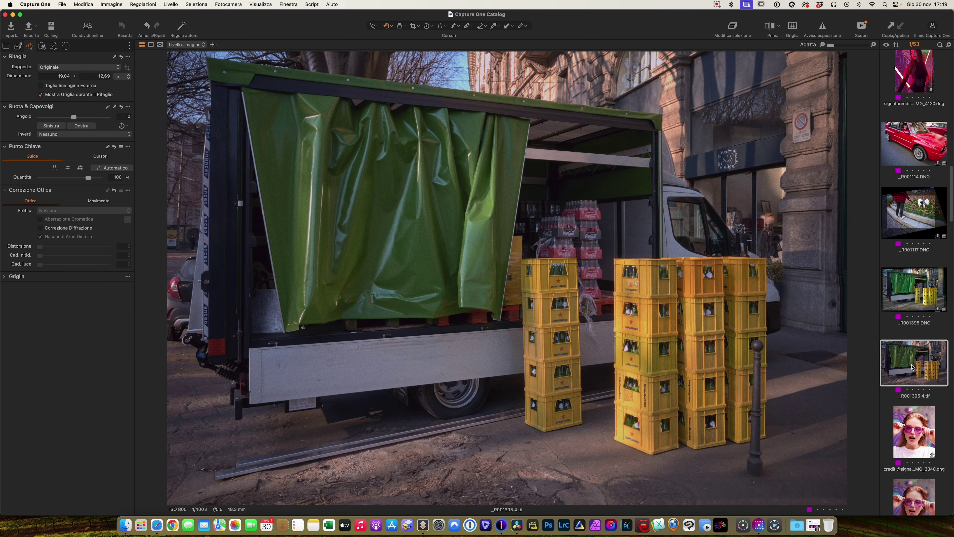
pyautogui.press('Up')
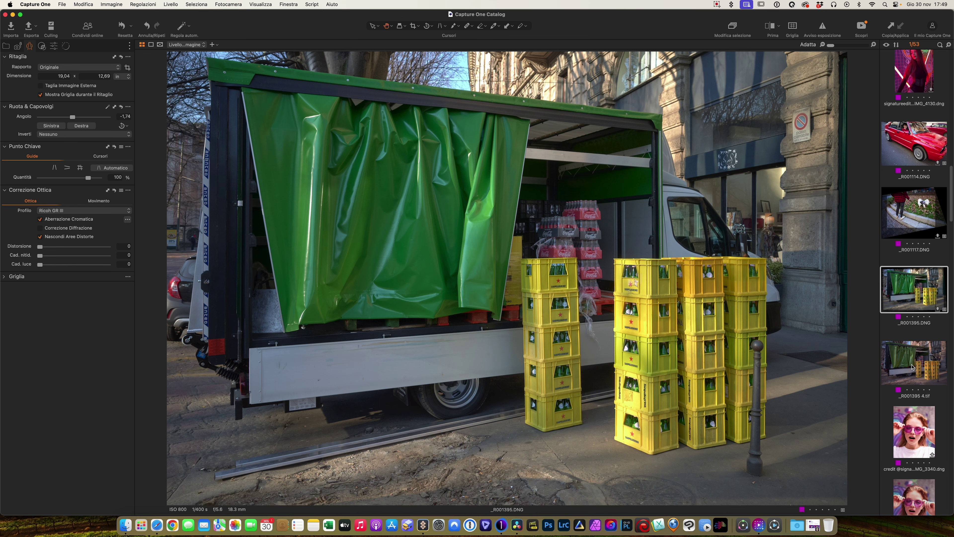
pyautogui.press('Down')
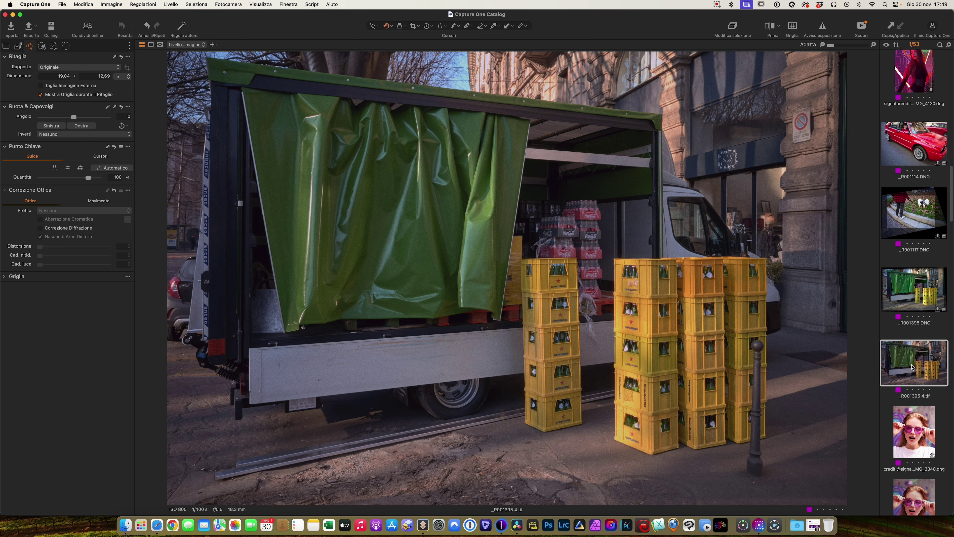
pyautogui.click(534, 243)
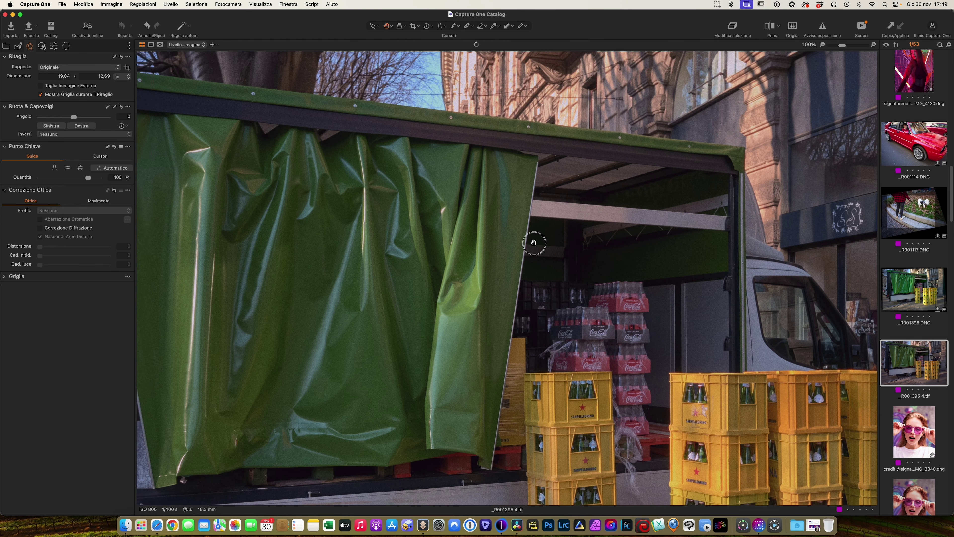
pyautogui.click(534, 243)
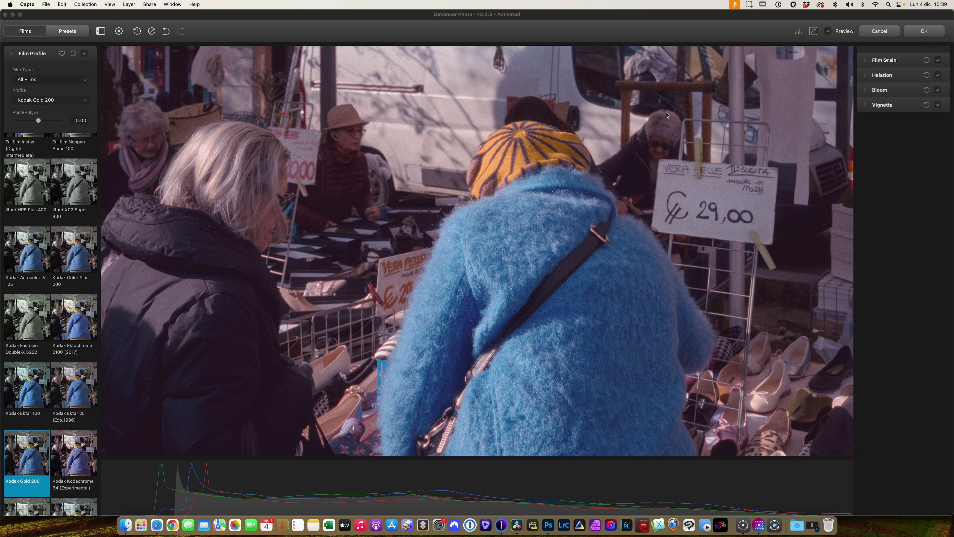
pyautogui.click(539, 342)
pyautogui.moveTo(557, 295); pyautogui.dragTo(618, 293)
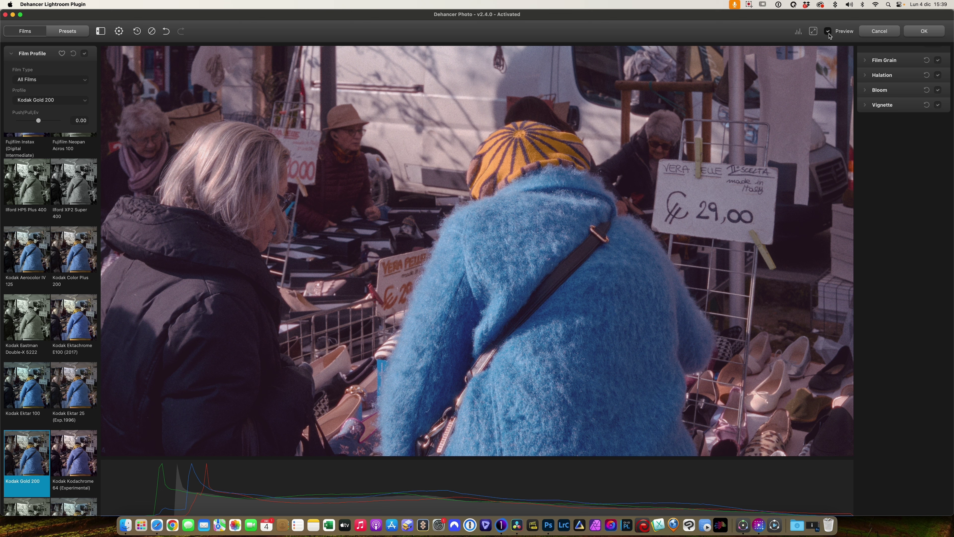
pyautogui.click(828, 32)
pyautogui.click(938, 90)
pyautogui.click(939, 91)
pyautogui.click(940, 76)
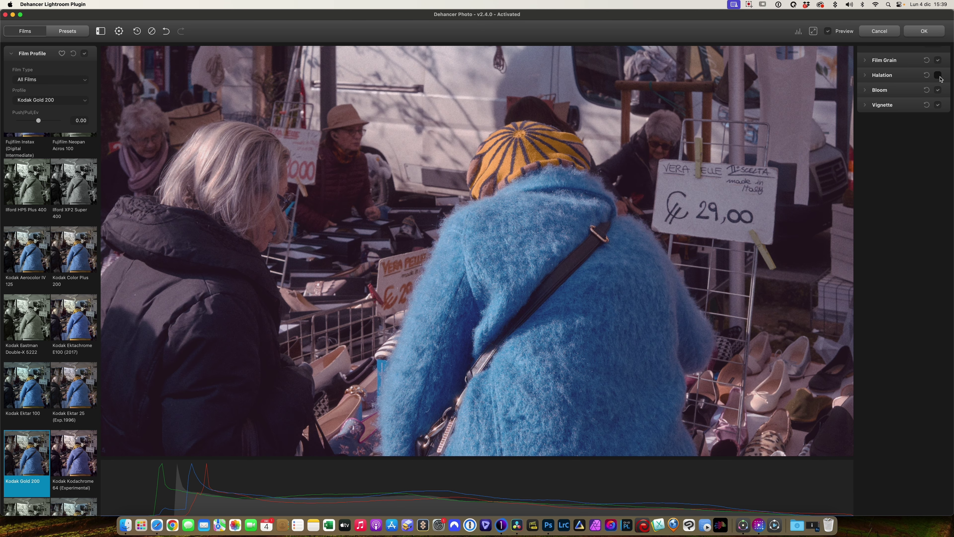
pyautogui.click(940, 77)
pyautogui.click(830, 32)
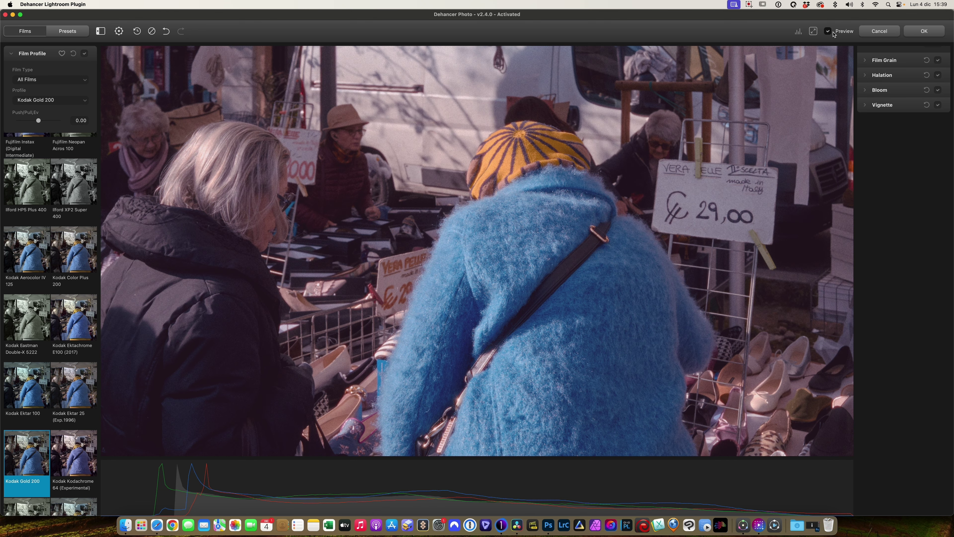
pyautogui.click(830, 32)
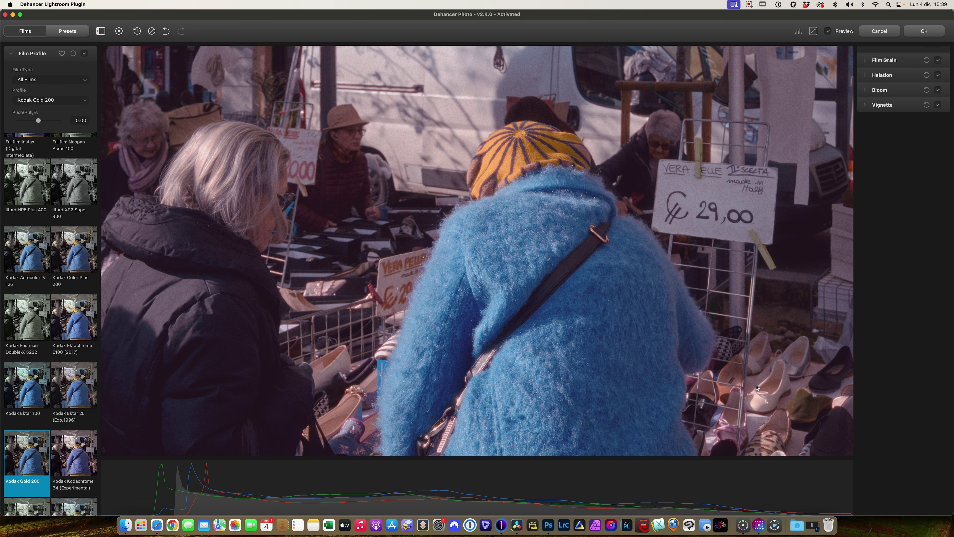